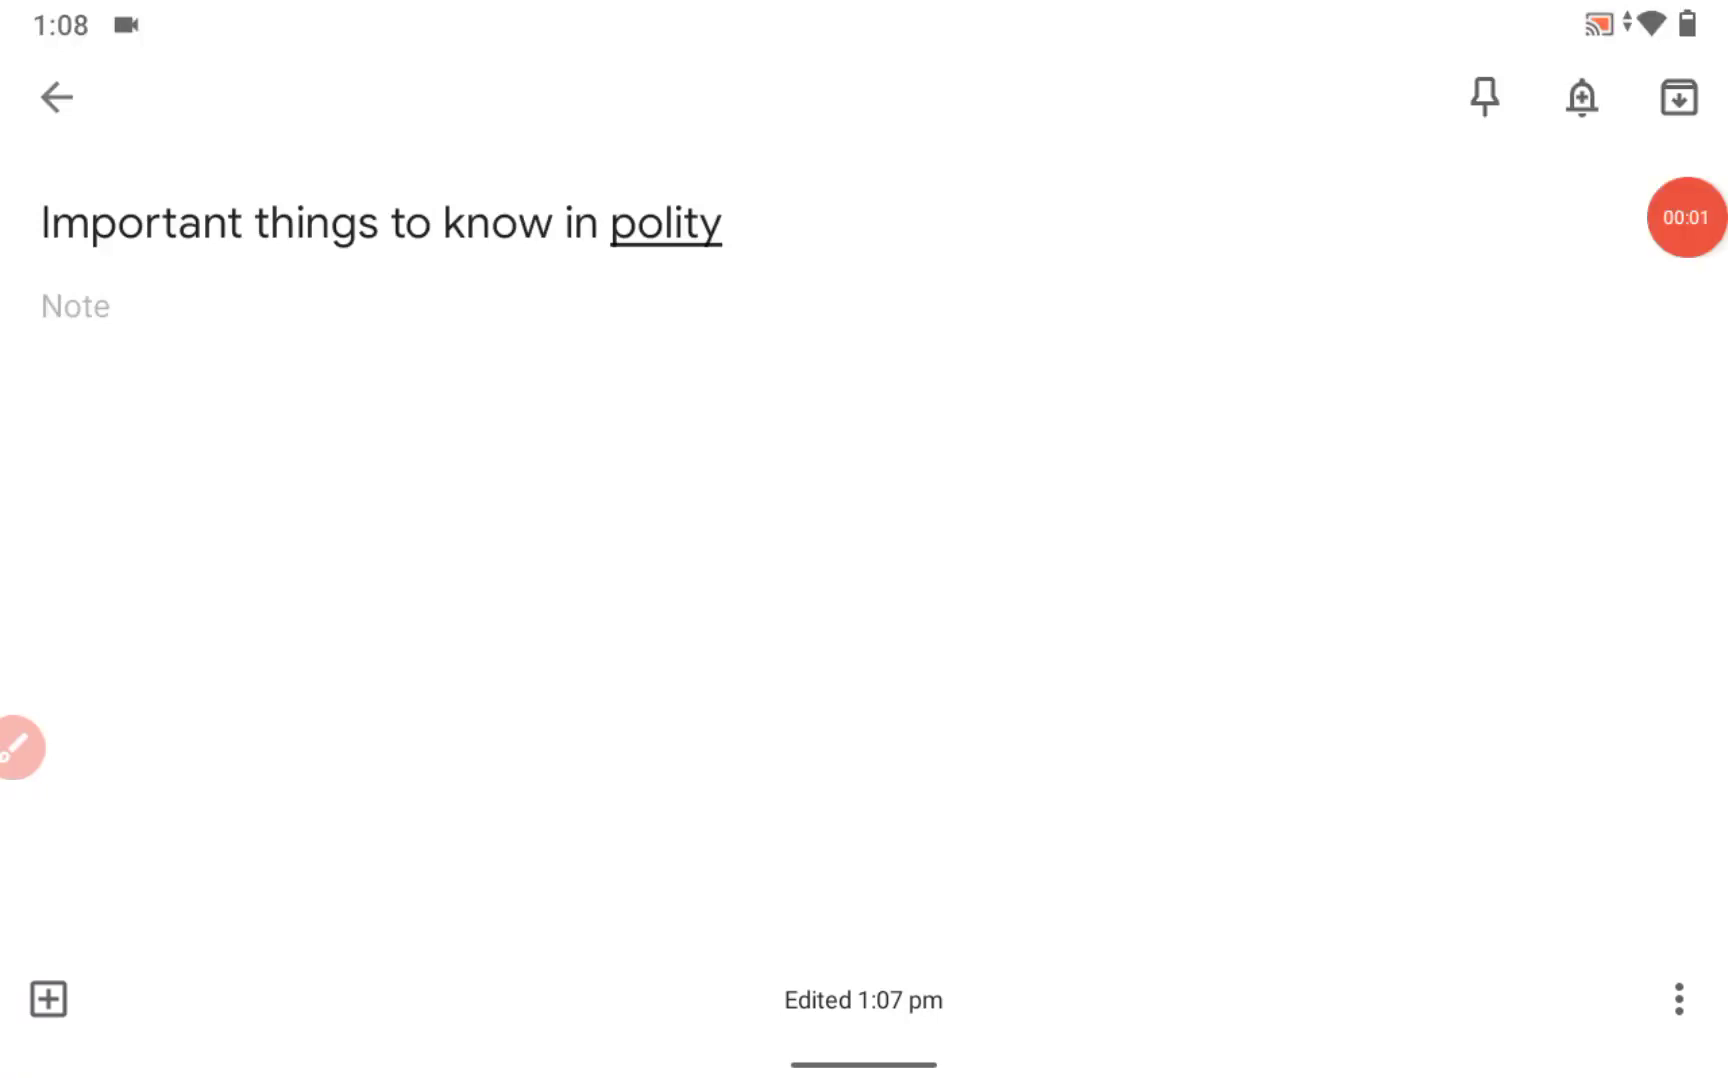
# Enable freehand drawing and sketch UPSC, circled, with an arrow down to 'polity'
pyautogui.click(20, 747)
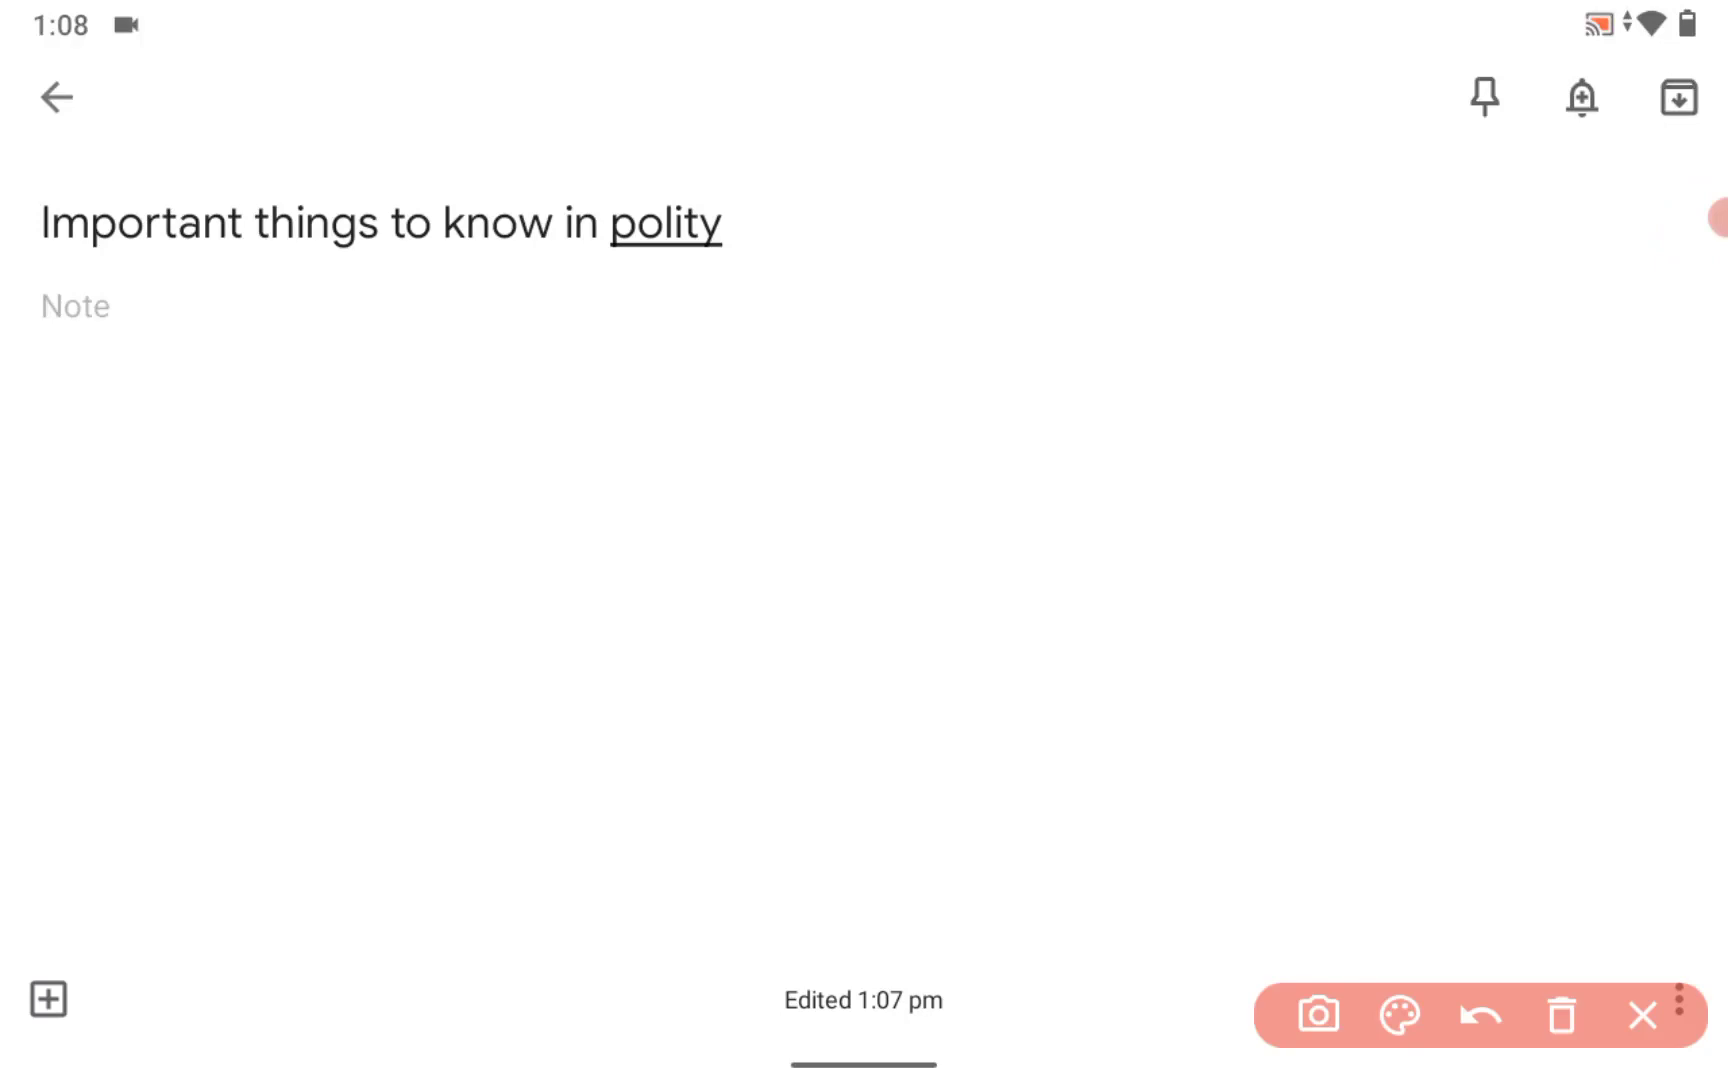
pyautogui.moveTo(1052, 330)
pyautogui.mouseDown()
pyautogui.moveTo(1106, 316)
pyautogui.moveTo(1168, 345)
pyautogui.mouseUp()
pyautogui.moveTo(1207, 251); pyautogui.dragTo(1280, 252)
pyautogui.moveTo(1095, 466); pyautogui.dragTo(1353, 217)
pyautogui.moveTo(1246, 385)
pyautogui.mouseDown()
pyautogui.moveTo(1310, 467)
pyautogui.moveTo(1338, 436)
pyautogui.mouseUp()
pyautogui.moveTo(1400, 571)
pyautogui.mouseDown()
pyautogui.moveTo(1452, 620)
pyautogui.moveTo(1420, 582)
pyautogui.mouseUp()
pyautogui.moveTo(1473, 558)
pyautogui.mouseDown()
pyautogui.moveTo(1485, 417)
pyautogui.moveTo(1622, 504)
pyautogui.mouseUp()
pyautogui.click(1483, 410)
pyautogui.moveTo(1425, 766); pyautogui.dragTo(1590, 557)
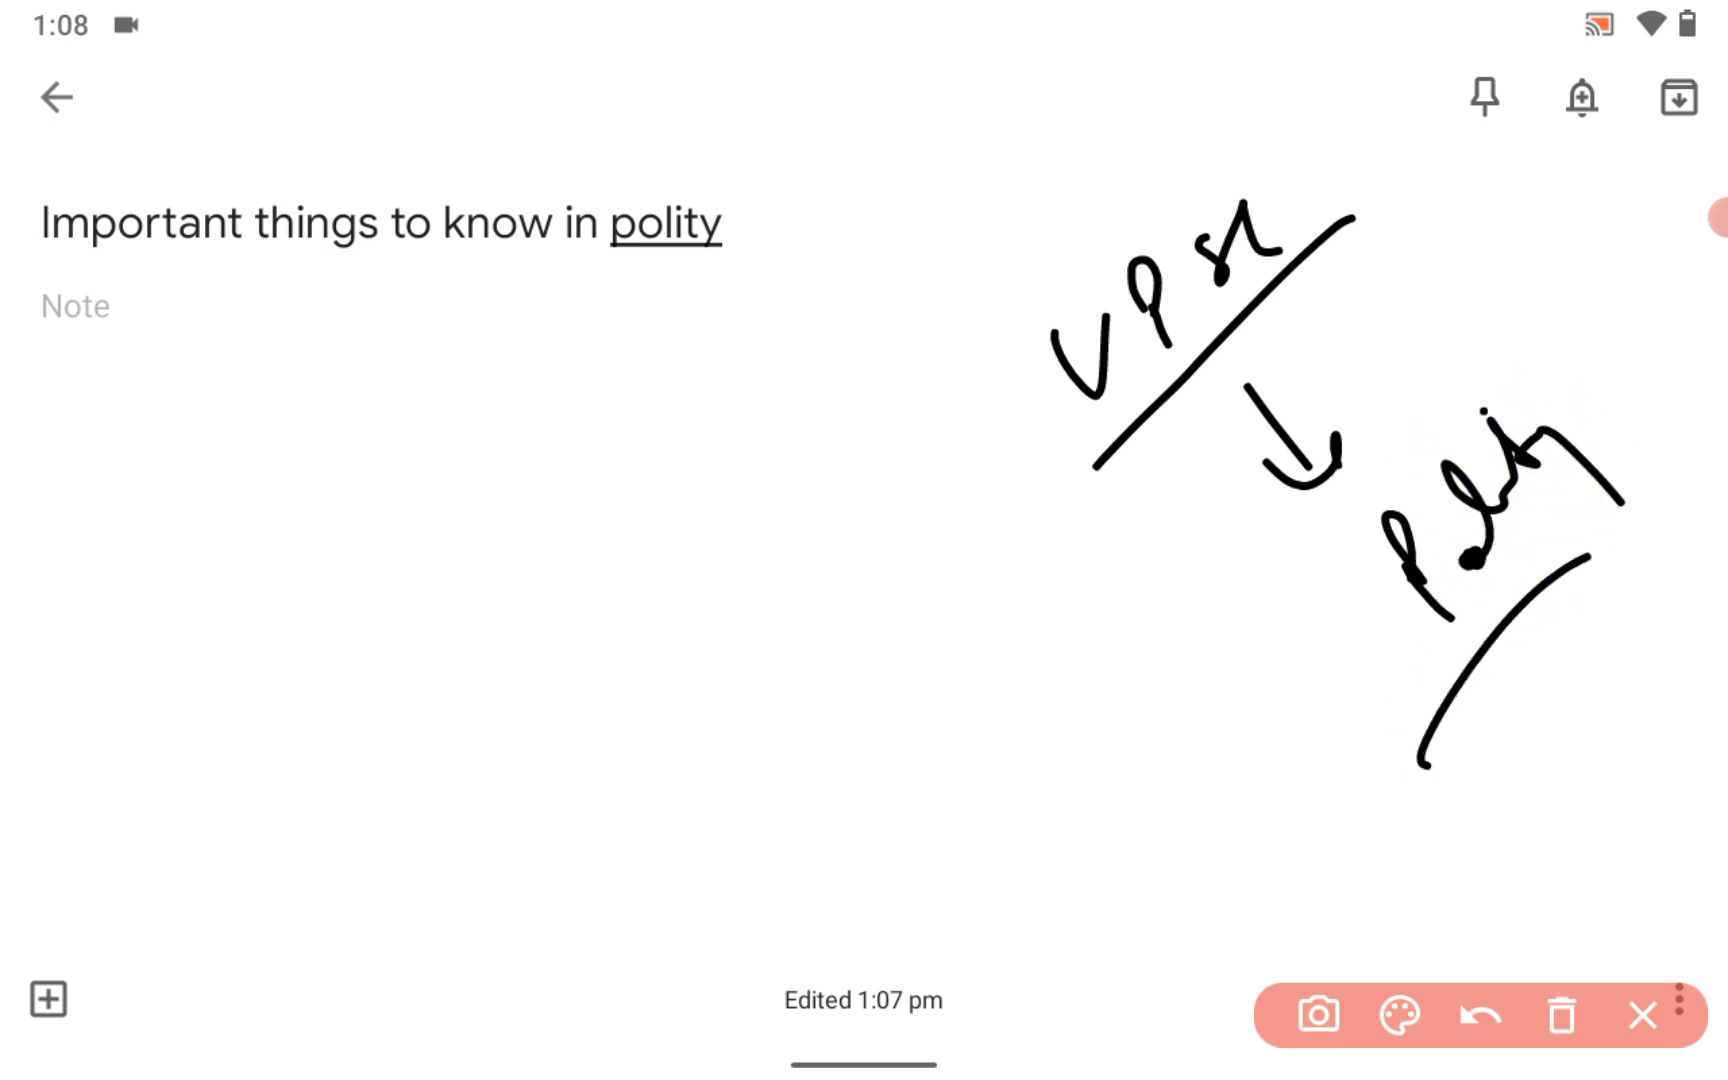
pyautogui.moveTo(1240, 145)
pyautogui.mouseDown()
pyautogui.moveTo(1288, 125)
pyautogui.moveTo(1200, 150)
pyautogui.mouseUp()
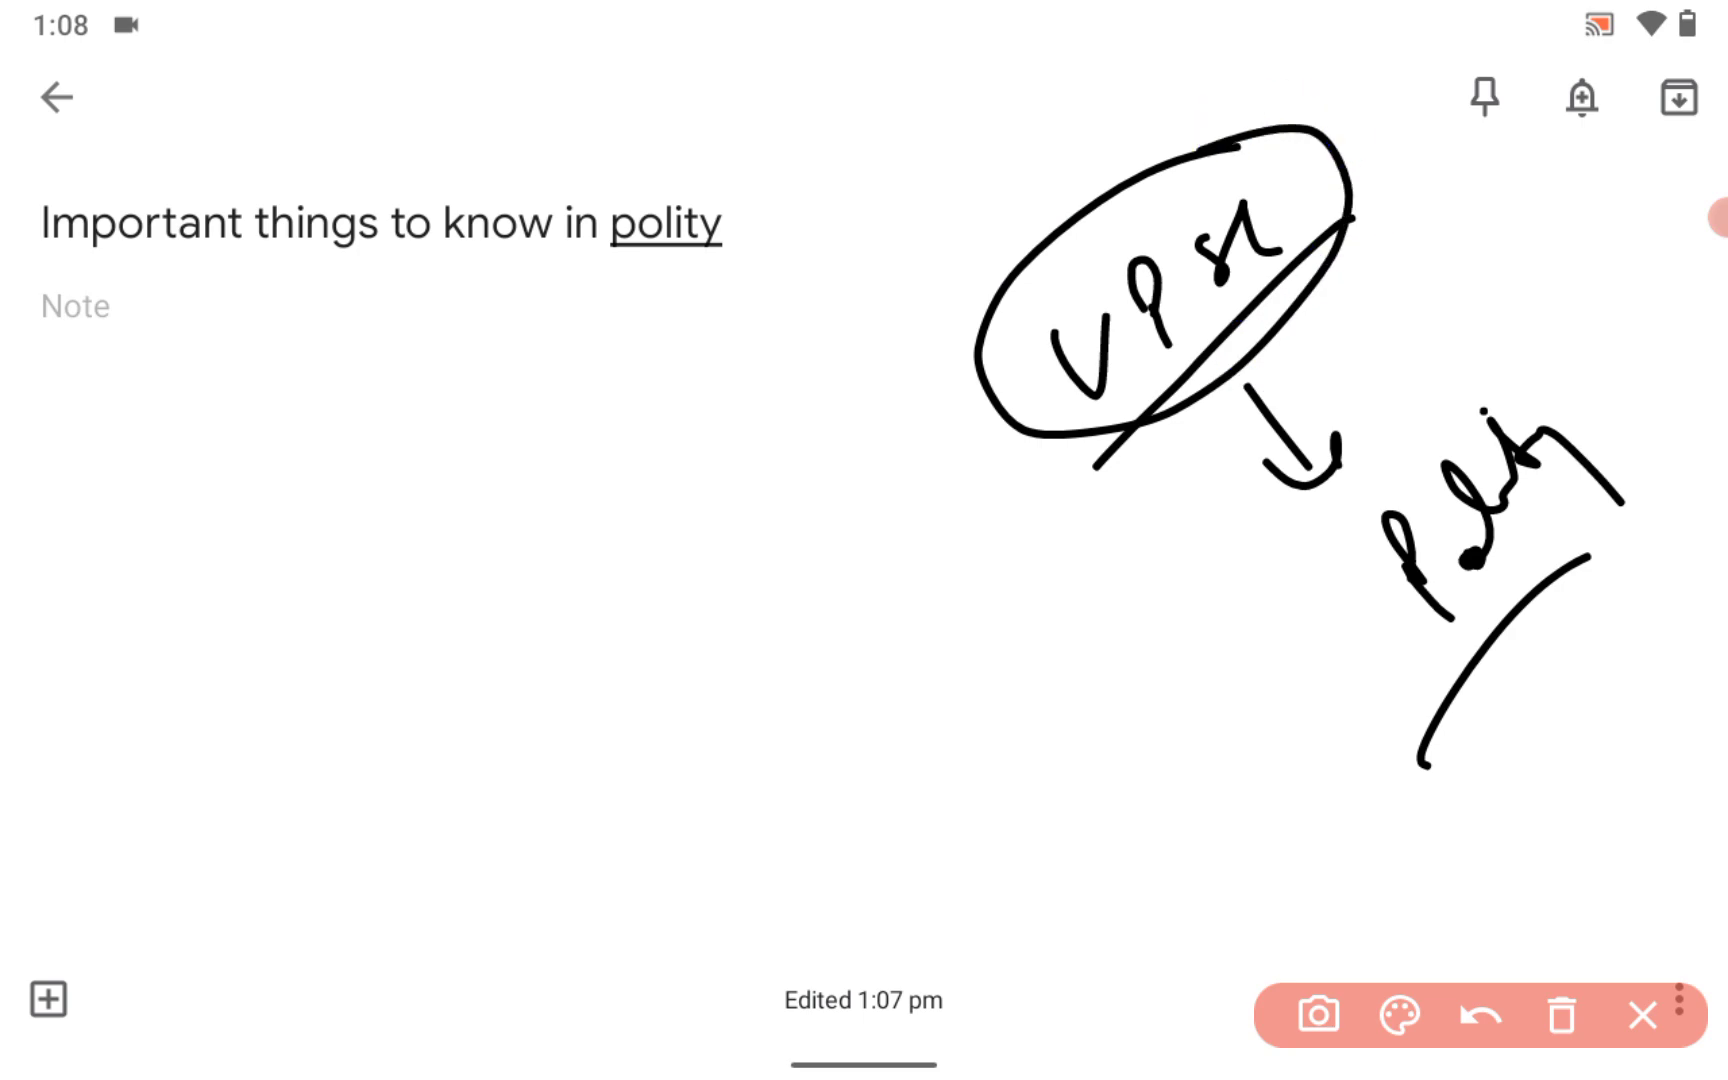
# Clear that ink and handwrite a name, a diagonal line, 'polity' and a down arrow
pyautogui.click(1561, 1015)
pyautogui.moveTo(1022, 525)
pyautogui.mouseDown()
pyautogui.moveTo(1134, 417)
pyautogui.moveTo(1158, 365)
pyautogui.mouseUp()
pyautogui.moveTo(1197, 292)
pyautogui.mouseDown()
pyautogui.moveTo(1238, 305)
pyautogui.moveTo(1277, 239)
pyautogui.moveTo(1346, 213)
pyautogui.mouseUp()
pyautogui.click(1337, 176)
pyautogui.moveTo(1413, 221); pyautogui.dragTo(1276, 396)
pyautogui.moveTo(1262, 532)
pyautogui.mouseDown()
pyautogui.moveTo(1311, 607)
pyautogui.moveTo(1354, 490)
pyautogui.moveTo(1552, 268)
pyautogui.mouseUp()
pyautogui.click(1384, 393)
pyautogui.moveTo(1430, 592)
pyautogui.mouseDown()
pyautogui.moveTo(1436, 625)
pyautogui.moveTo(1507, 660)
pyautogui.mouseUp()
# Write 'A1c' and an underlined word lower down, plus a long left-pointing arrow
pyautogui.moveTo(655, 795)
pyautogui.mouseDown()
pyautogui.moveTo(748, 733)
pyautogui.moveTo(797, 771)
pyautogui.moveTo(1019, 727)
pyautogui.moveTo(1052, 858)
pyautogui.mouseUp()
pyautogui.moveTo(1138, 698); pyautogui.dragTo(1220, 762)
pyautogui.moveTo(1362, 818)
pyautogui.mouseDown()
pyautogui.moveTo(1497, 829)
pyautogui.moveTo(1530, 890)
pyautogui.mouseUp()
pyautogui.moveTo(1590, 785)
pyautogui.mouseDown()
pyautogui.moveTo(1601, 799)
pyautogui.moveTo(1635, 748)
pyautogui.moveTo(1665, 800)
pyautogui.mouseUp()
pyautogui.moveTo(1648, 846); pyautogui.dragTo(1685, 828)
pyautogui.moveTo(588, 720)
pyautogui.mouseDown()
pyautogui.moveTo(322, 745)
pyautogui.moveTo(388, 768)
pyautogui.mouseUp()
# Add a word at the left, a vertical divider, an underlined word, and circle 'A1c'
pyautogui.moveTo(255, 590)
pyautogui.mouseDown()
pyautogui.moveTo(274, 617)
pyautogui.moveTo(258, 655)
pyautogui.mouseUp()
pyautogui.moveTo(335, 558); pyautogui.dragTo(378, 686)
pyautogui.moveTo(355, 612); pyautogui.dragTo(445, 558)
pyautogui.moveTo(408, 608); pyautogui.dragTo(485, 580)
pyautogui.moveTo(497, 462); pyautogui.dragTo(512, 657)
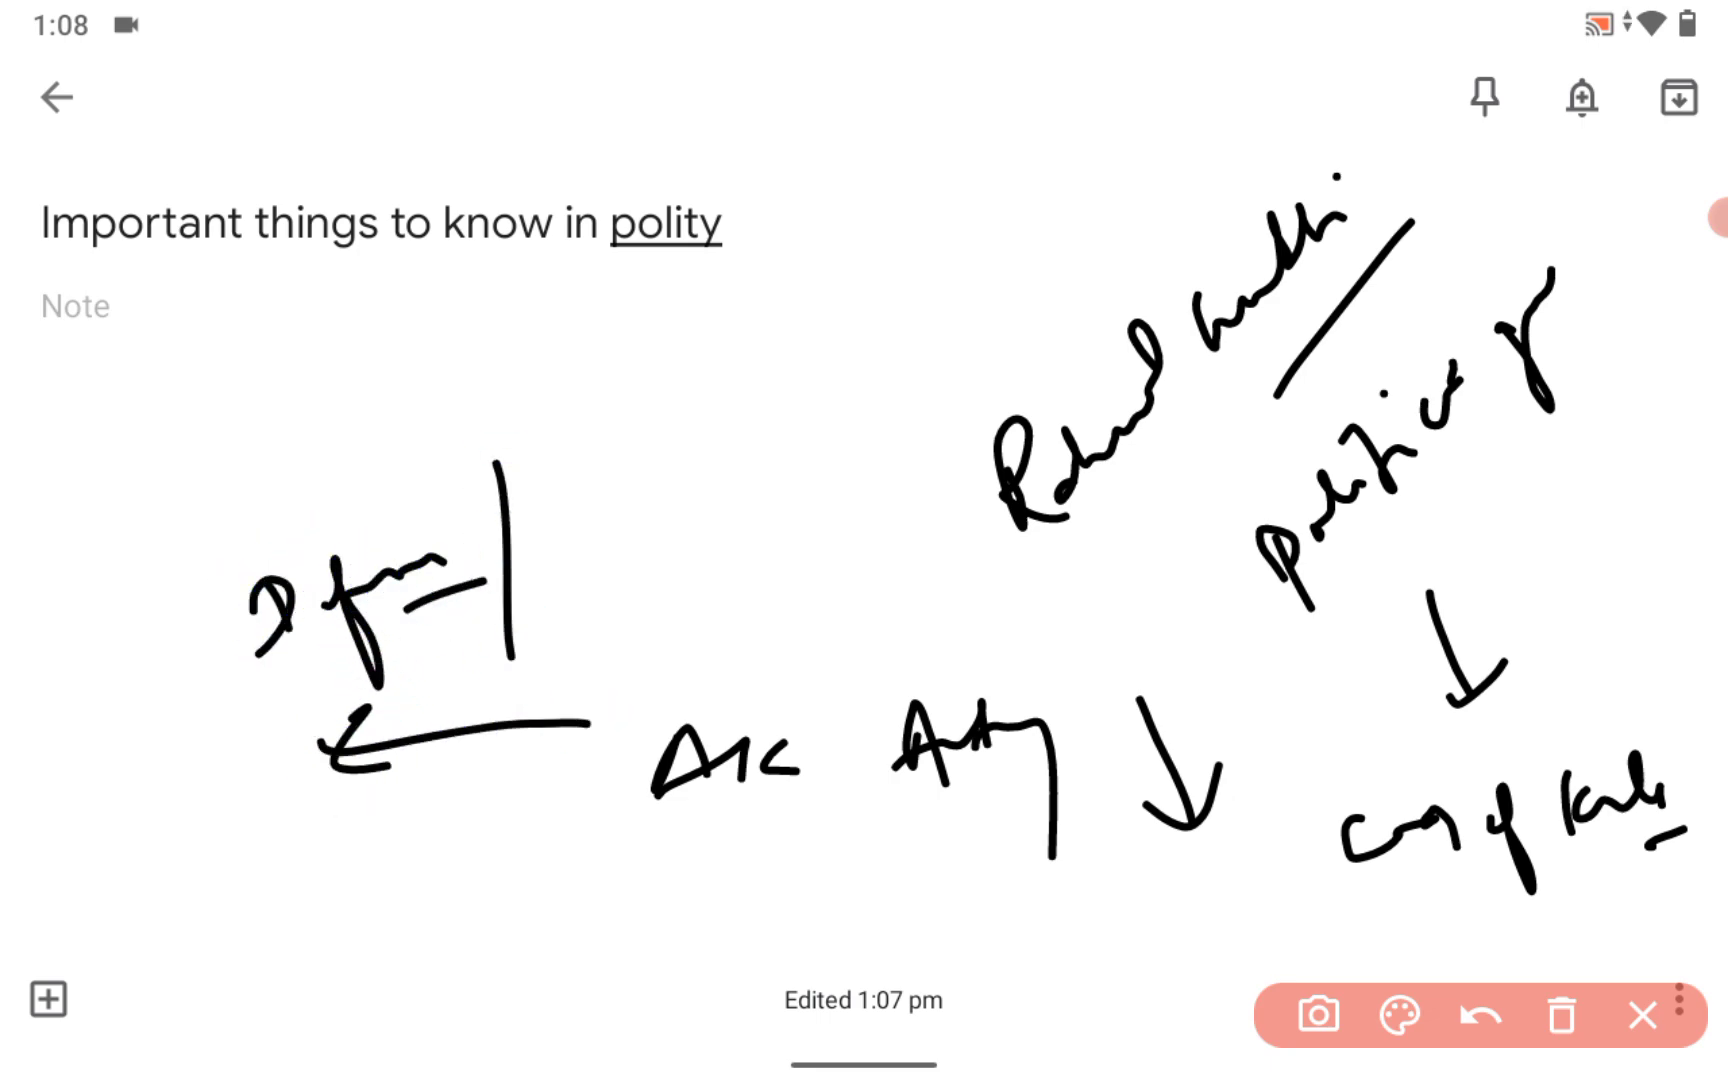
pyautogui.moveTo(540, 545)
pyautogui.mouseDown()
pyautogui.moveTo(585, 540)
pyautogui.moveTo(656, 482)
pyautogui.moveTo(722, 488)
pyautogui.mouseUp()
pyautogui.moveTo(658, 578); pyautogui.dragTo(800, 510)
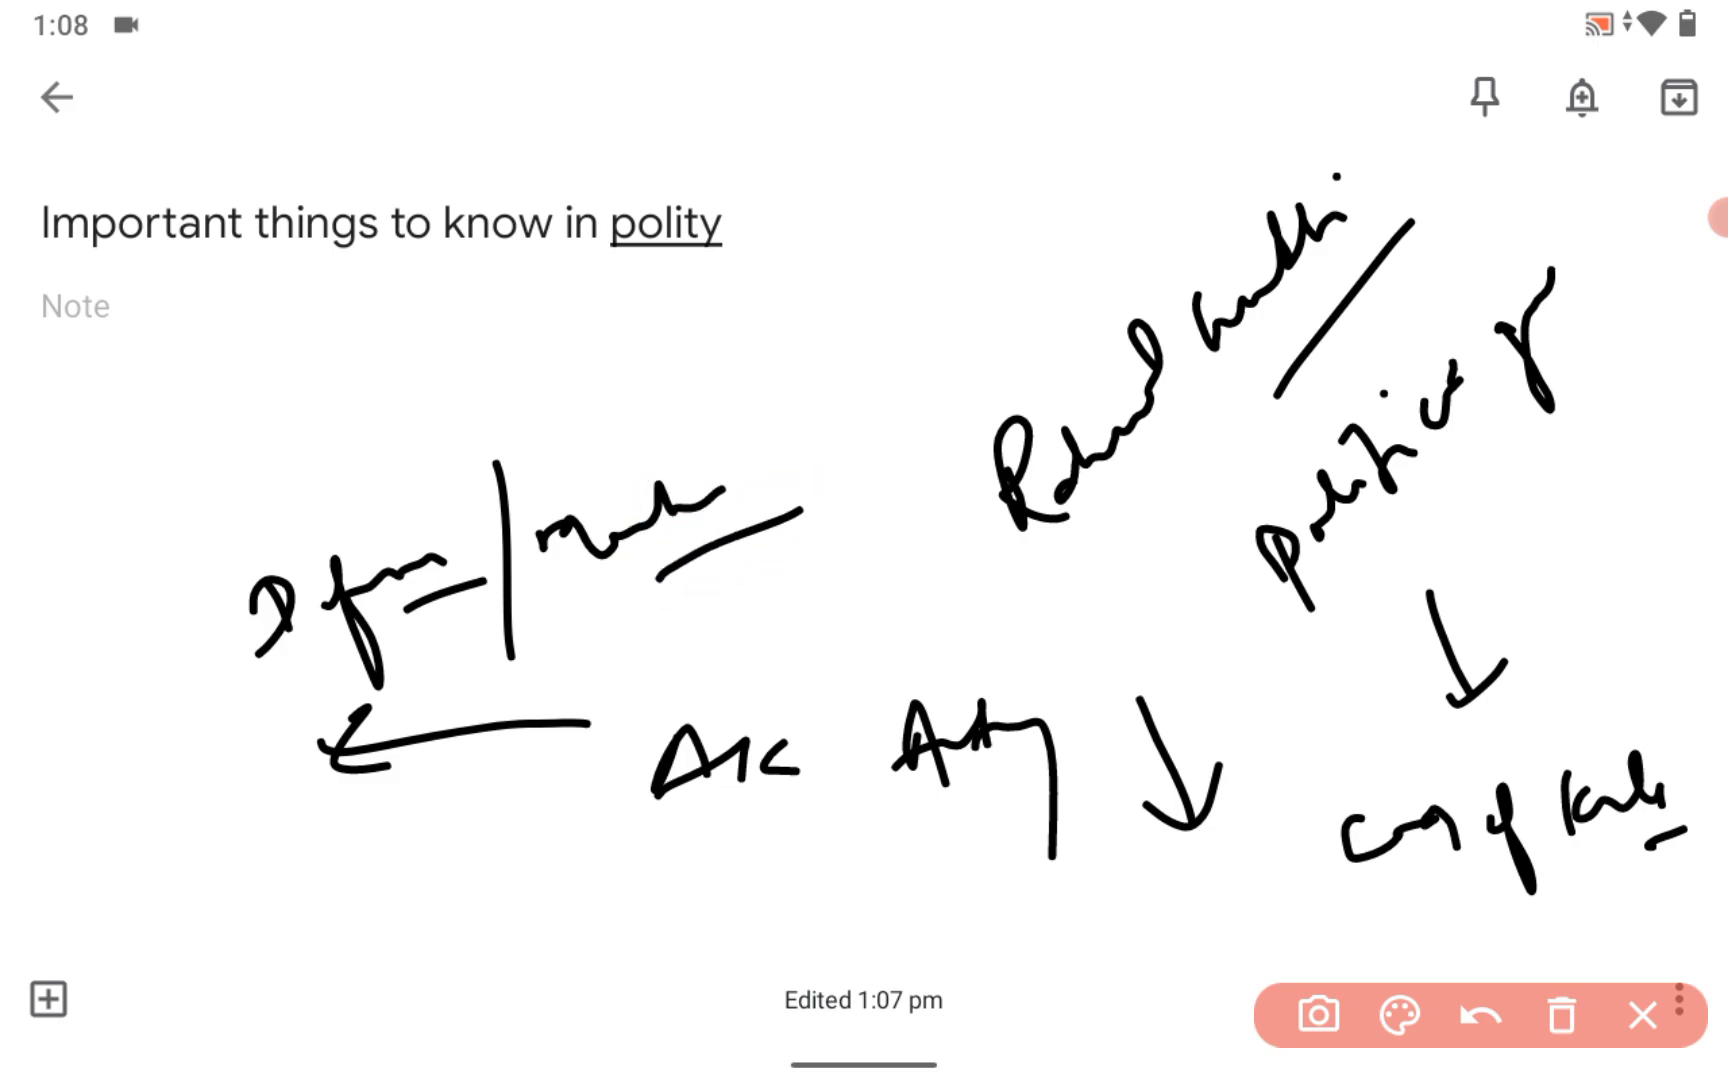
pyautogui.moveTo(1015, 660)
pyautogui.mouseDown()
pyautogui.moveTo(513, 802)
pyautogui.moveTo(820, 652)
pyautogui.mouseUp()
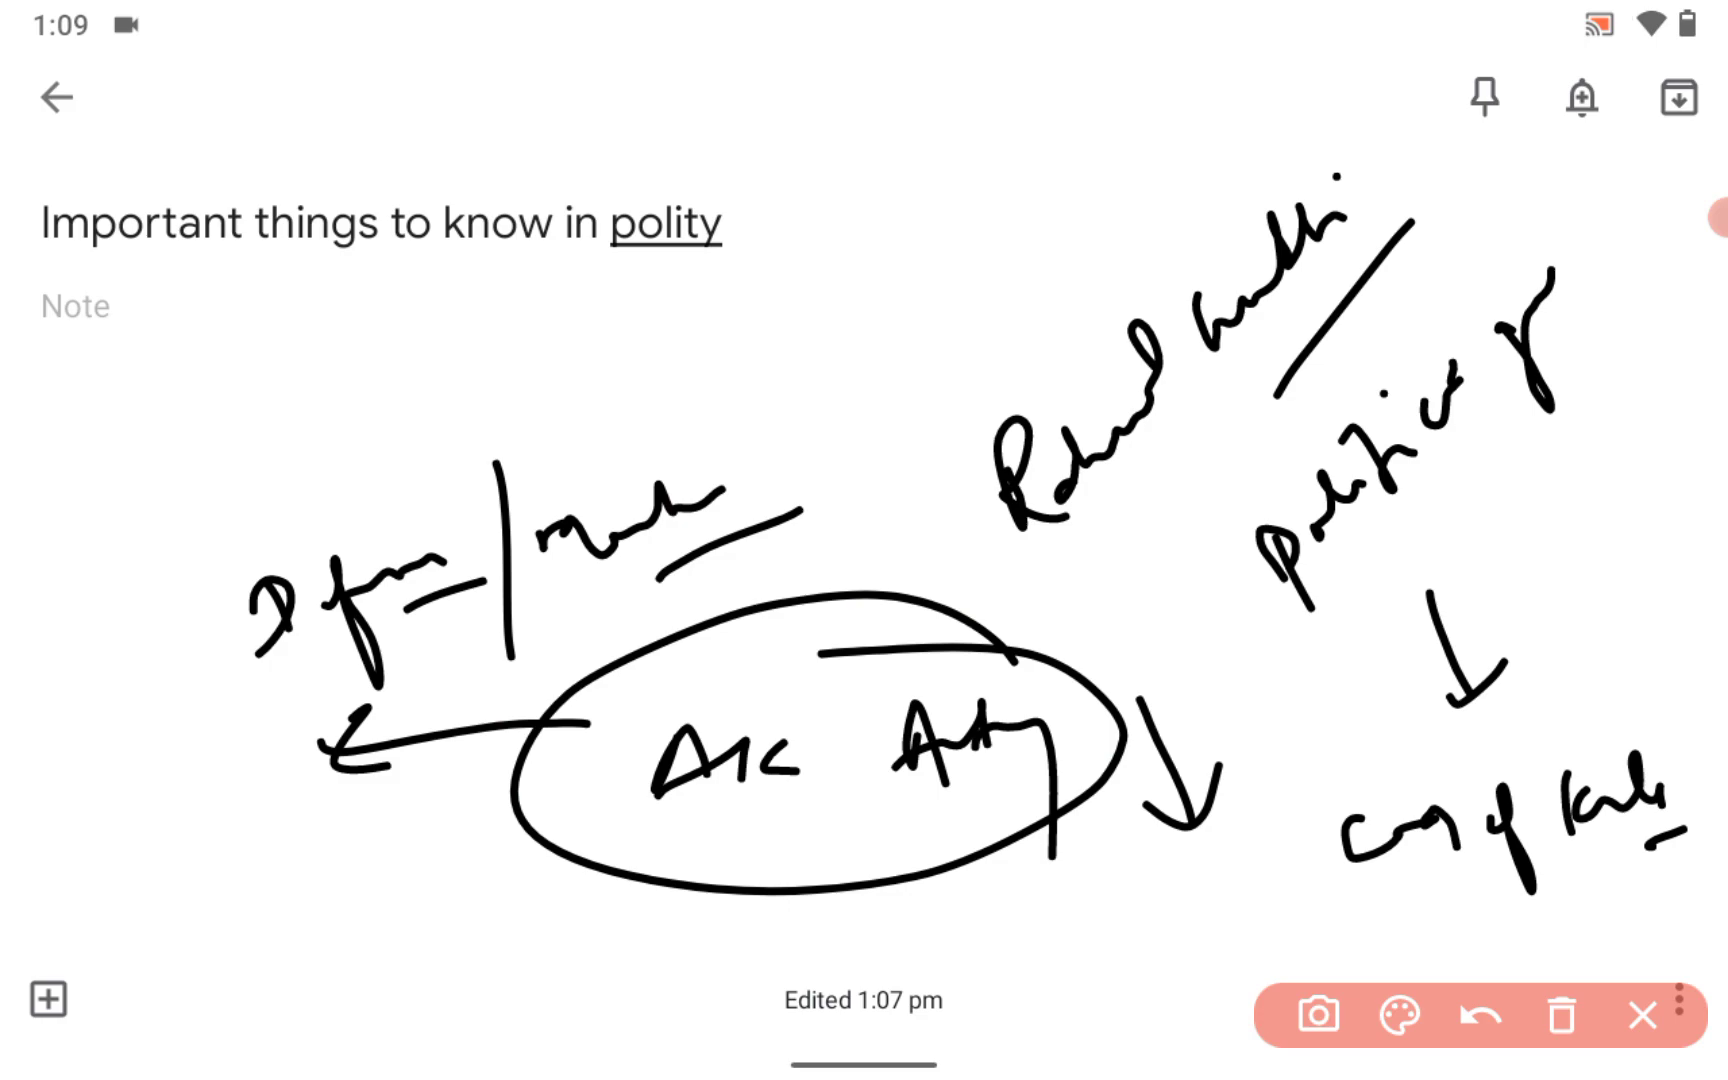
# Draw a curved arrow near the top and write an underlined 'chit' with a short word
pyautogui.moveTo(1020, 283)
pyautogui.mouseDown()
pyautogui.moveTo(783, 320)
pyautogui.moveTo(772, 356)
pyautogui.mouseUp()
pyautogui.moveTo(425, 342)
pyautogui.mouseDown()
pyautogui.moveTo(532, 305)
pyautogui.moveTo(540, 365)
pyautogui.mouseUp()
pyautogui.click(495, 298)
pyautogui.moveTo(440, 422); pyautogui.dragTo(340, 485)
pyautogui.moveTo(112, 445)
pyautogui.mouseDown()
pyautogui.moveTo(182, 420)
pyautogui.moveTo(172, 404)
pyautogui.mouseUp()
pyautogui.click(205, 391)
# Clear the ink, then write and circle letters at the upper right
pyautogui.click(1561, 1015)
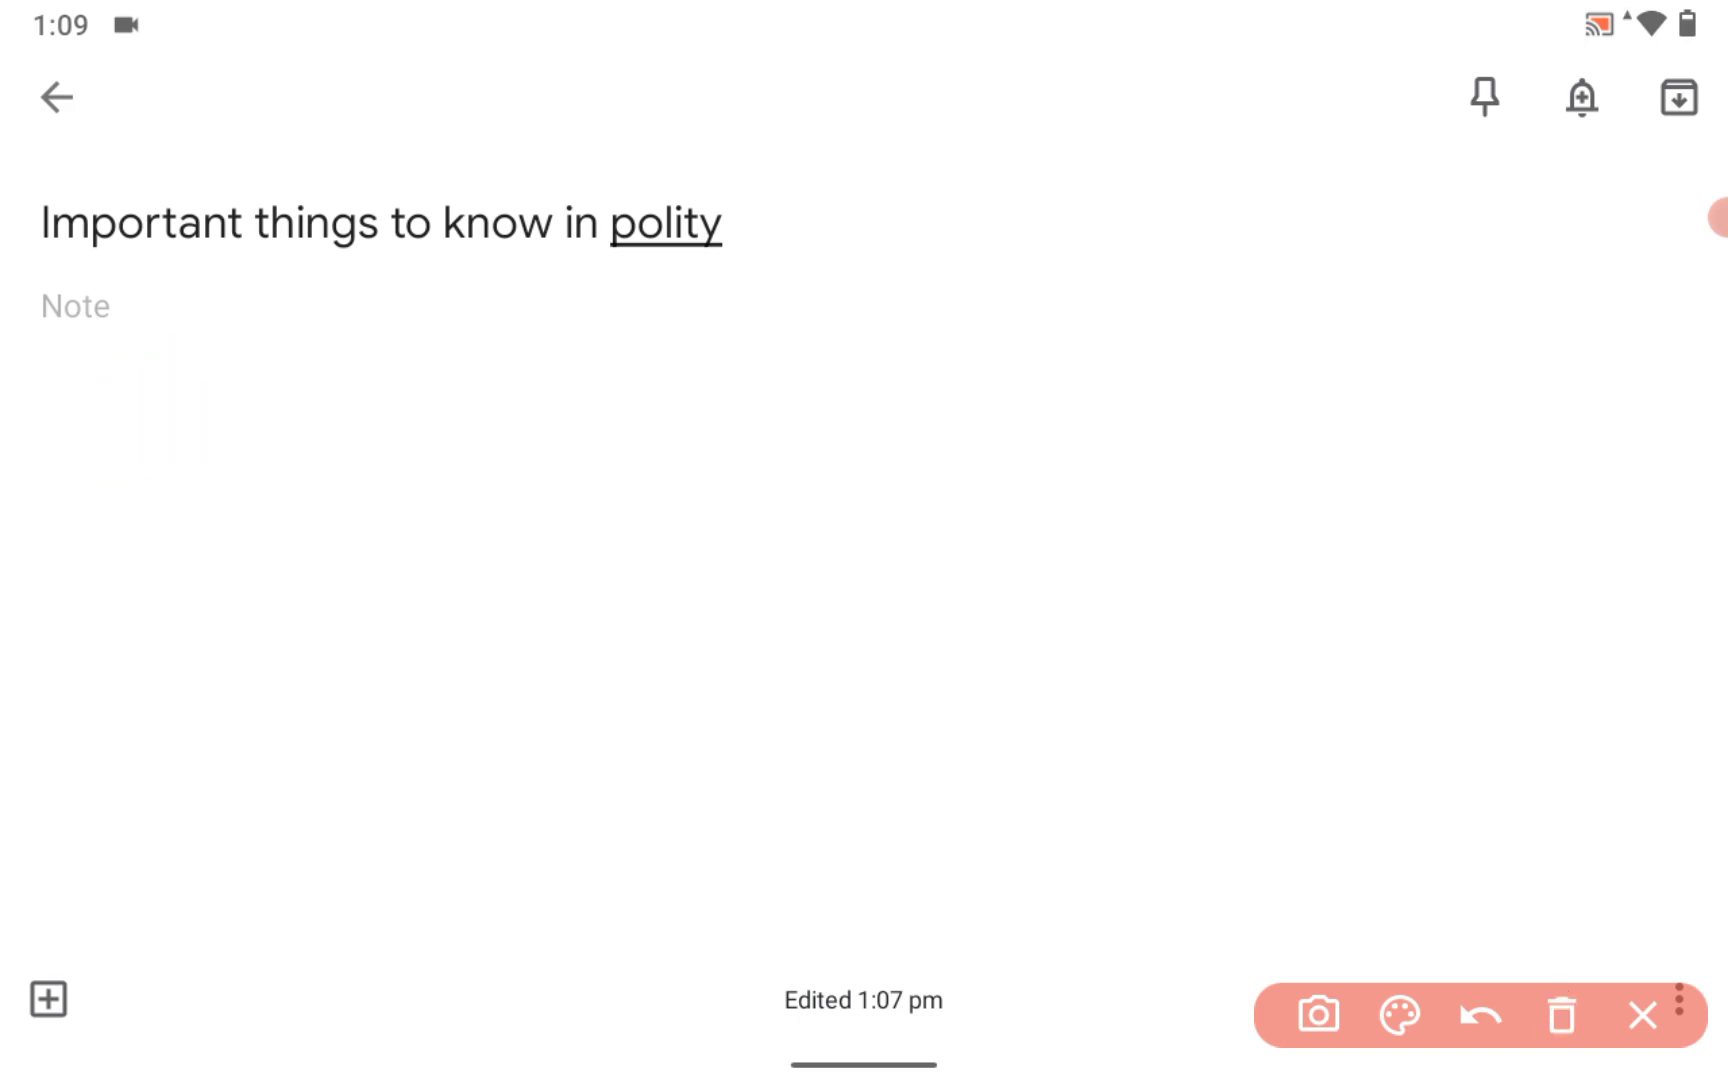
pyautogui.moveTo(1270, 322)
pyautogui.mouseDown()
pyautogui.moveTo(1315, 366)
pyautogui.moveTo(1378, 290)
pyautogui.mouseUp()
pyautogui.moveTo(1365, 432)
pyautogui.mouseDown()
pyautogui.moveTo(1382, 454)
pyautogui.moveTo(1482, 345)
pyautogui.mouseUp()
pyautogui.click(1496, 333)
pyautogui.moveTo(1420, 212)
pyautogui.mouseDown()
pyautogui.moveTo(1531, 378)
pyautogui.moveTo(1375, 240)
pyautogui.mouseUp()
# Arrow down to a second circled node and draw an arrow leftward from it
pyautogui.moveTo(1412, 562)
pyautogui.mouseDown()
pyautogui.moveTo(1409, 669)
pyautogui.moveTo(1450, 662)
pyautogui.mouseUp()
pyautogui.moveTo(1346, 808); pyautogui.dragTo(1440, 855)
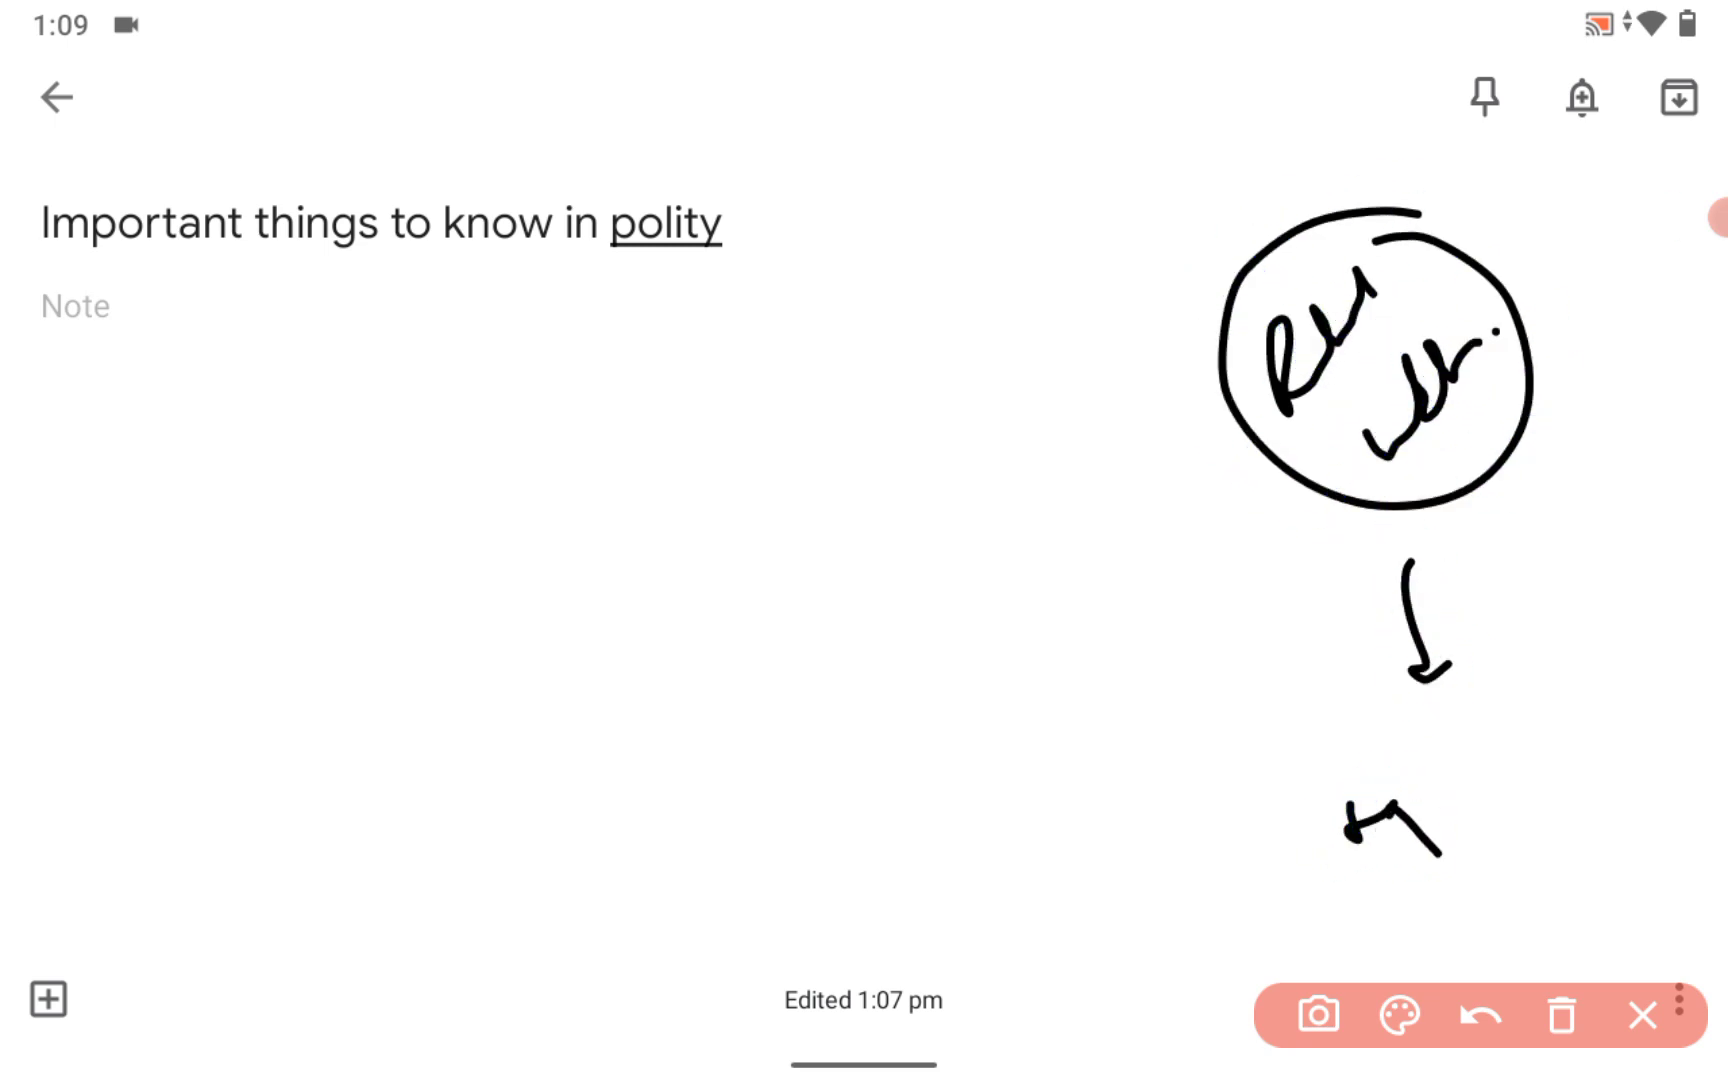
pyautogui.moveTo(1455, 778); pyautogui.dragTo(1533, 752)
pyautogui.moveTo(1415, 713); pyautogui.dragTo(1502, 717)
pyautogui.moveTo(1272, 830); pyautogui.dragTo(1070, 868)
pyautogui.moveTo(1117, 820); pyautogui.dragTo(1148, 882)
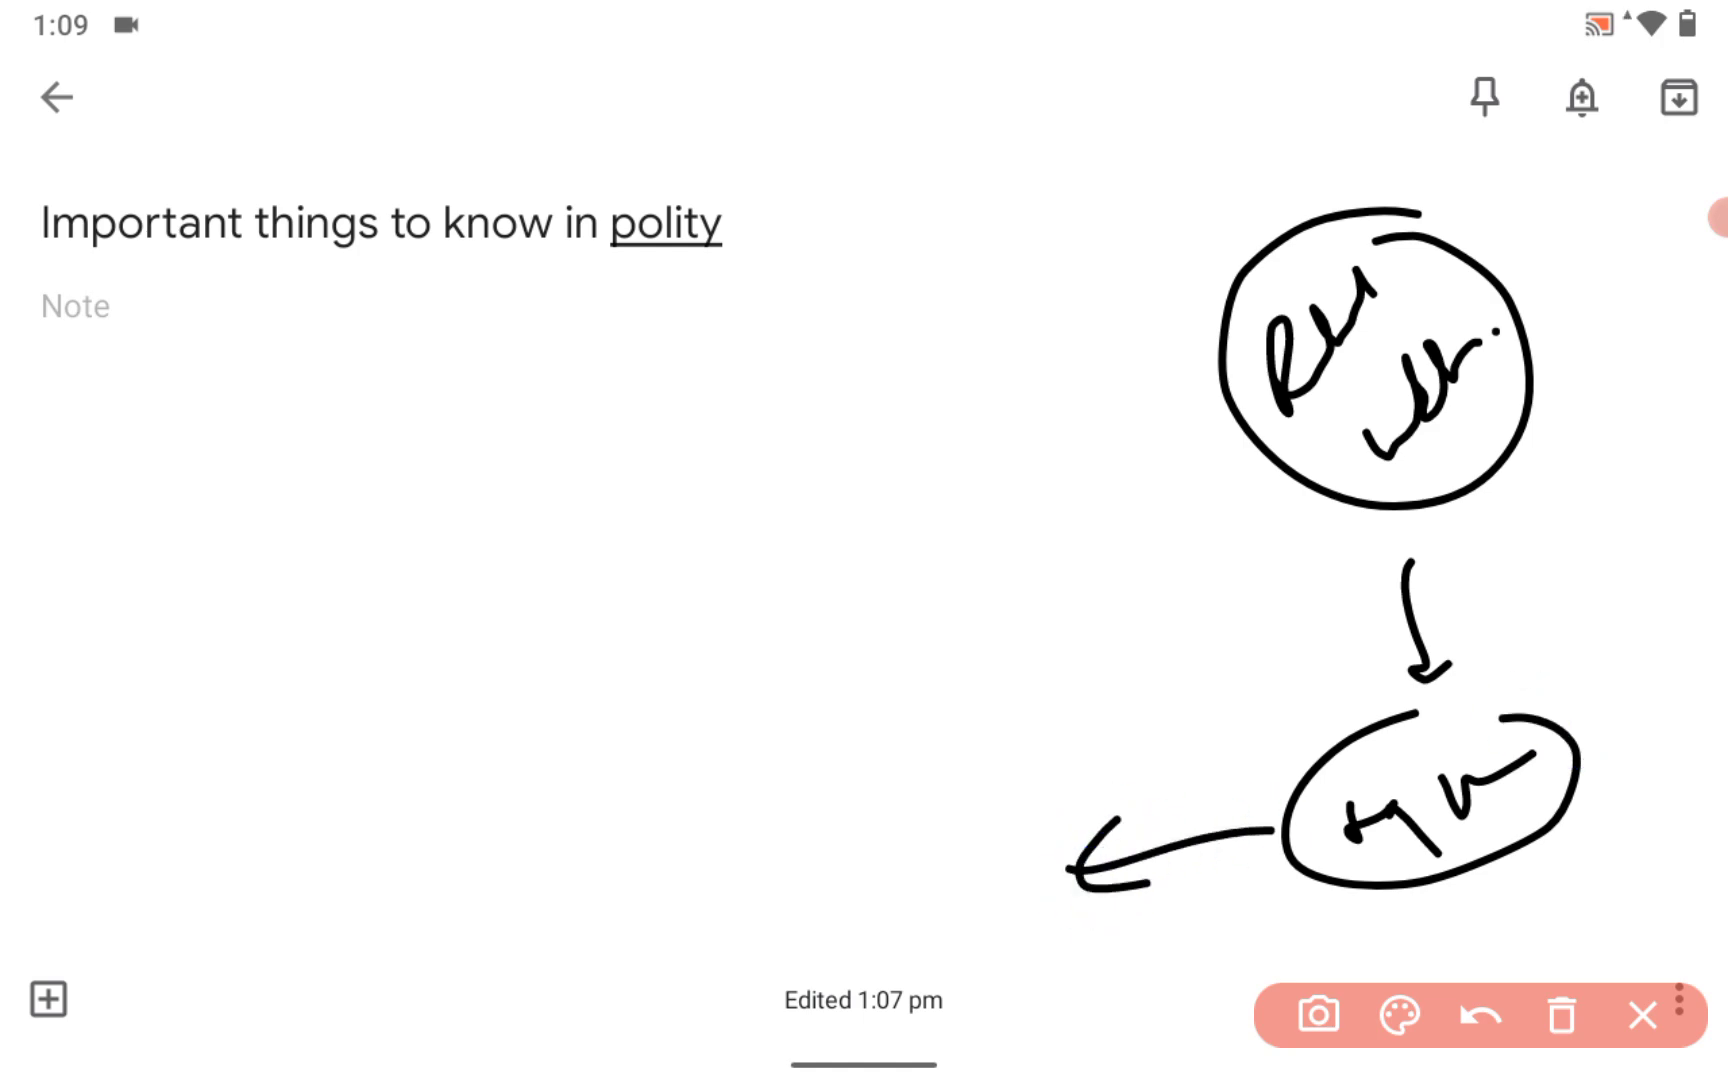
# Write a word across the middle and 'LS' at the lower left
pyautogui.moveTo(920, 650); pyautogui.dragTo(937, 728)
pyautogui.moveTo(962, 652)
pyautogui.mouseDown()
pyautogui.moveTo(1011, 683)
pyautogui.moveTo(1186, 660)
pyautogui.mouseUp()
pyautogui.moveTo(547, 690); pyautogui.dragTo(608, 748)
pyautogui.moveTo(660, 667); pyautogui.dragTo(637, 727)
pyautogui.moveTo(614, 804)
pyautogui.mouseDown()
pyautogui.moveTo(722, 748)
pyautogui.moveTo(781, 866)
pyautogui.mouseUp()
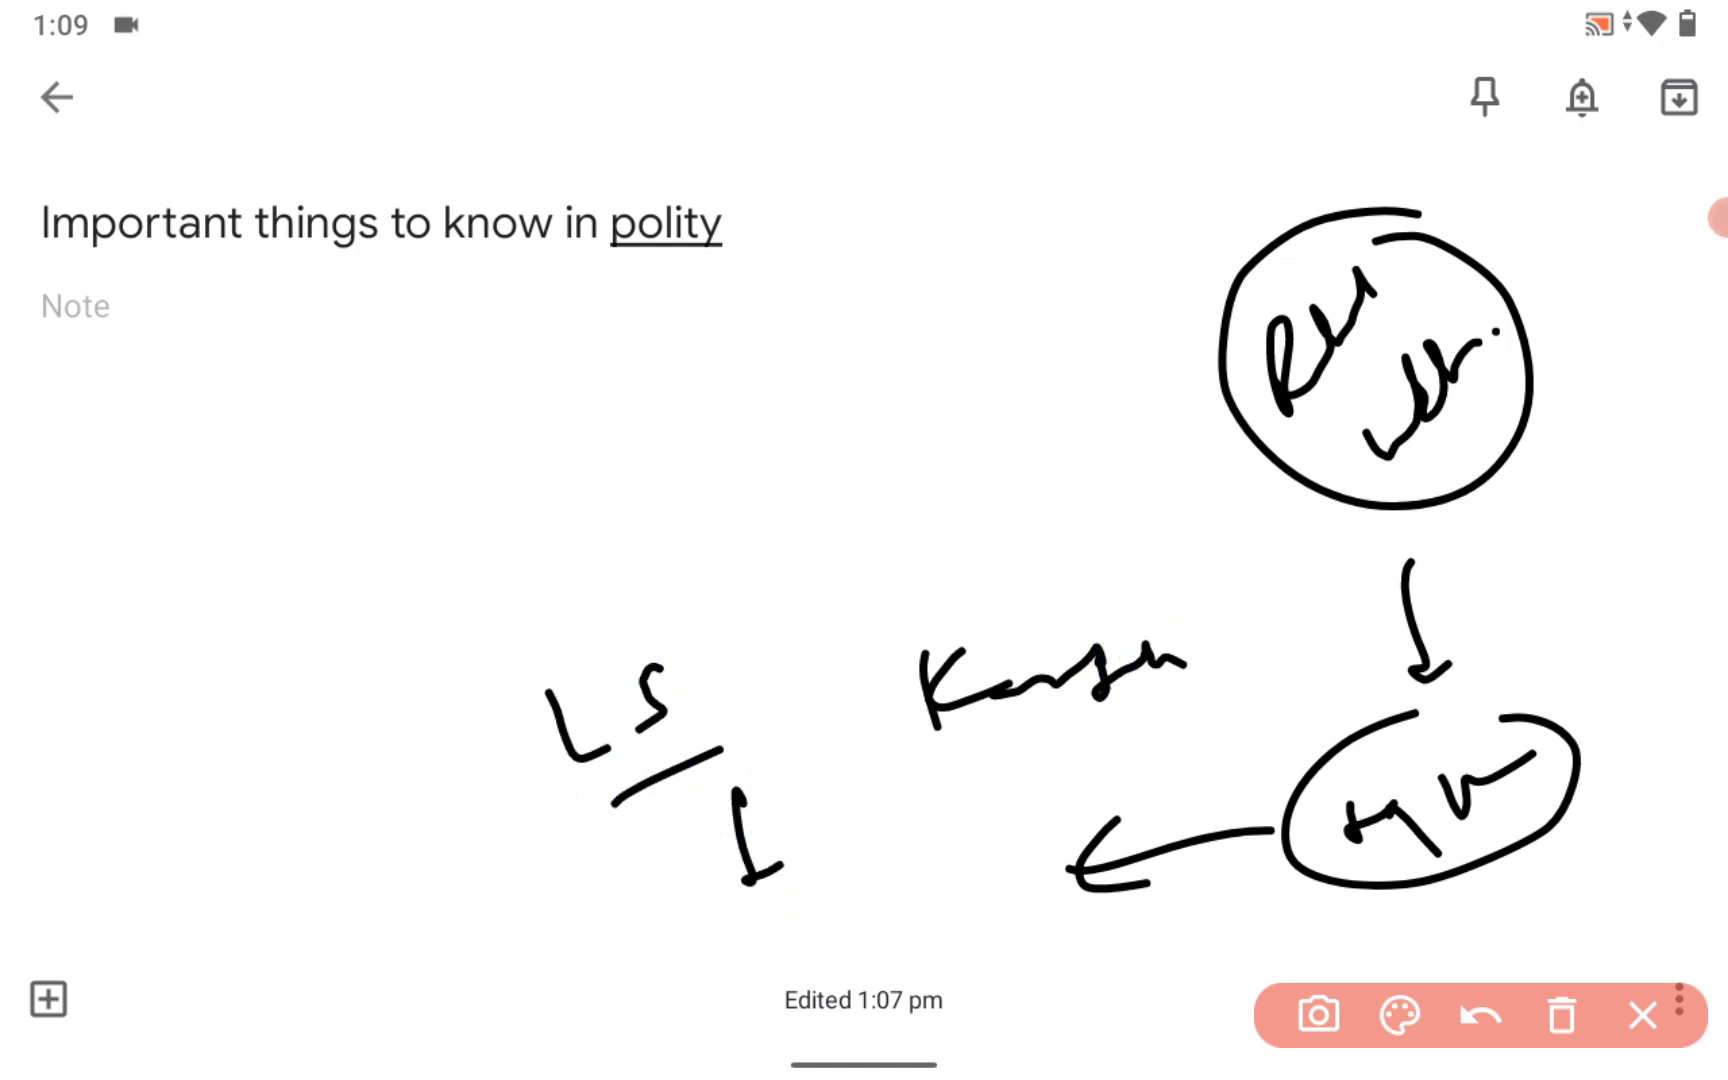
# Write 'x/P' above 'LS' and circle it
pyautogui.moveTo(712, 500); pyautogui.dragTo(752, 540)
pyautogui.moveTo(785, 500); pyautogui.dragTo(710, 543)
pyautogui.moveTo(805, 465); pyautogui.dragTo(778, 560)
pyautogui.moveTo(830, 545); pyautogui.dragTo(852, 512)
pyautogui.moveTo(715, 405); pyautogui.dragTo(812, 405)
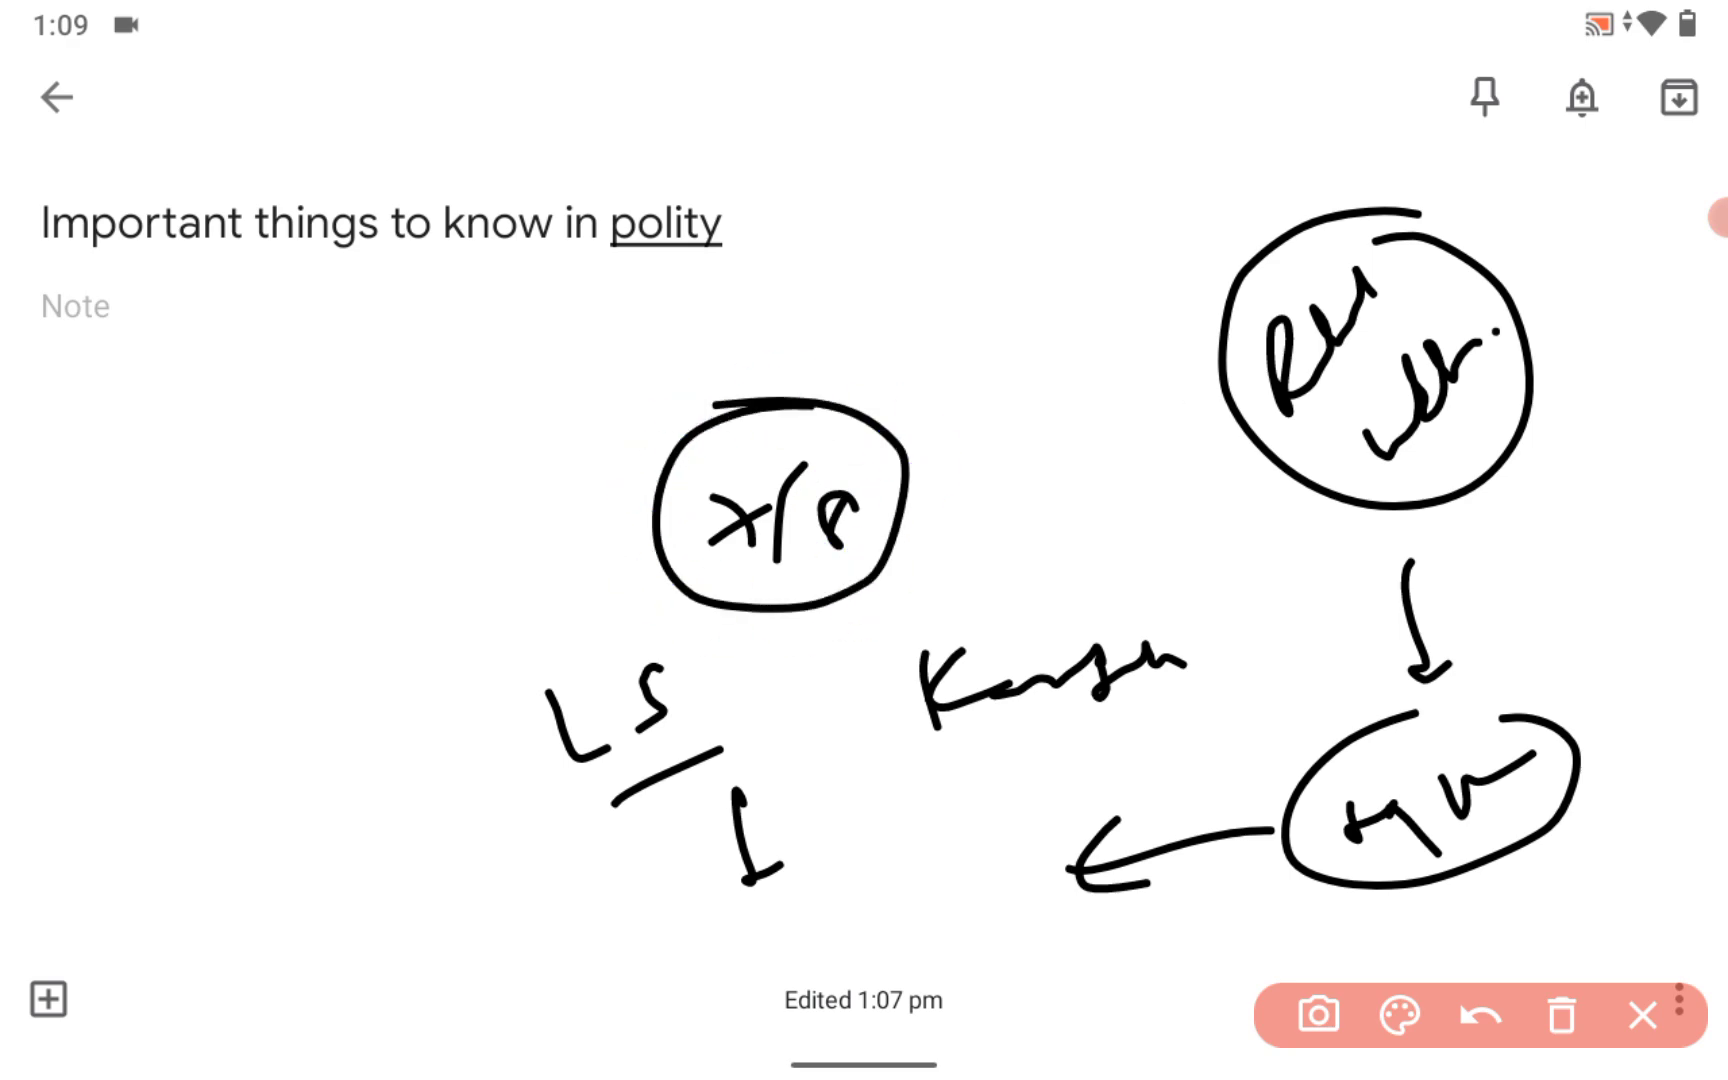
# Add a letter and tick marks beside the lower circle and its arrow
pyautogui.moveTo(1547, 823); pyautogui.dragTo(1608, 797)
pyautogui.moveTo(1612, 840); pyautogui.dragTo(1592, 868)
pyautogui.moveTo(1528, 592)
pyautogui.mouseDown()
pyautogui.moveTo(1590, 600)
pyautogui.moveTo(1555, 660)
pyautogui.mouseUp()
pyautogui.click(1546, 532)
pyautogui.moveTo(1580, 648); pyautogui.dragTo(1570, 668)
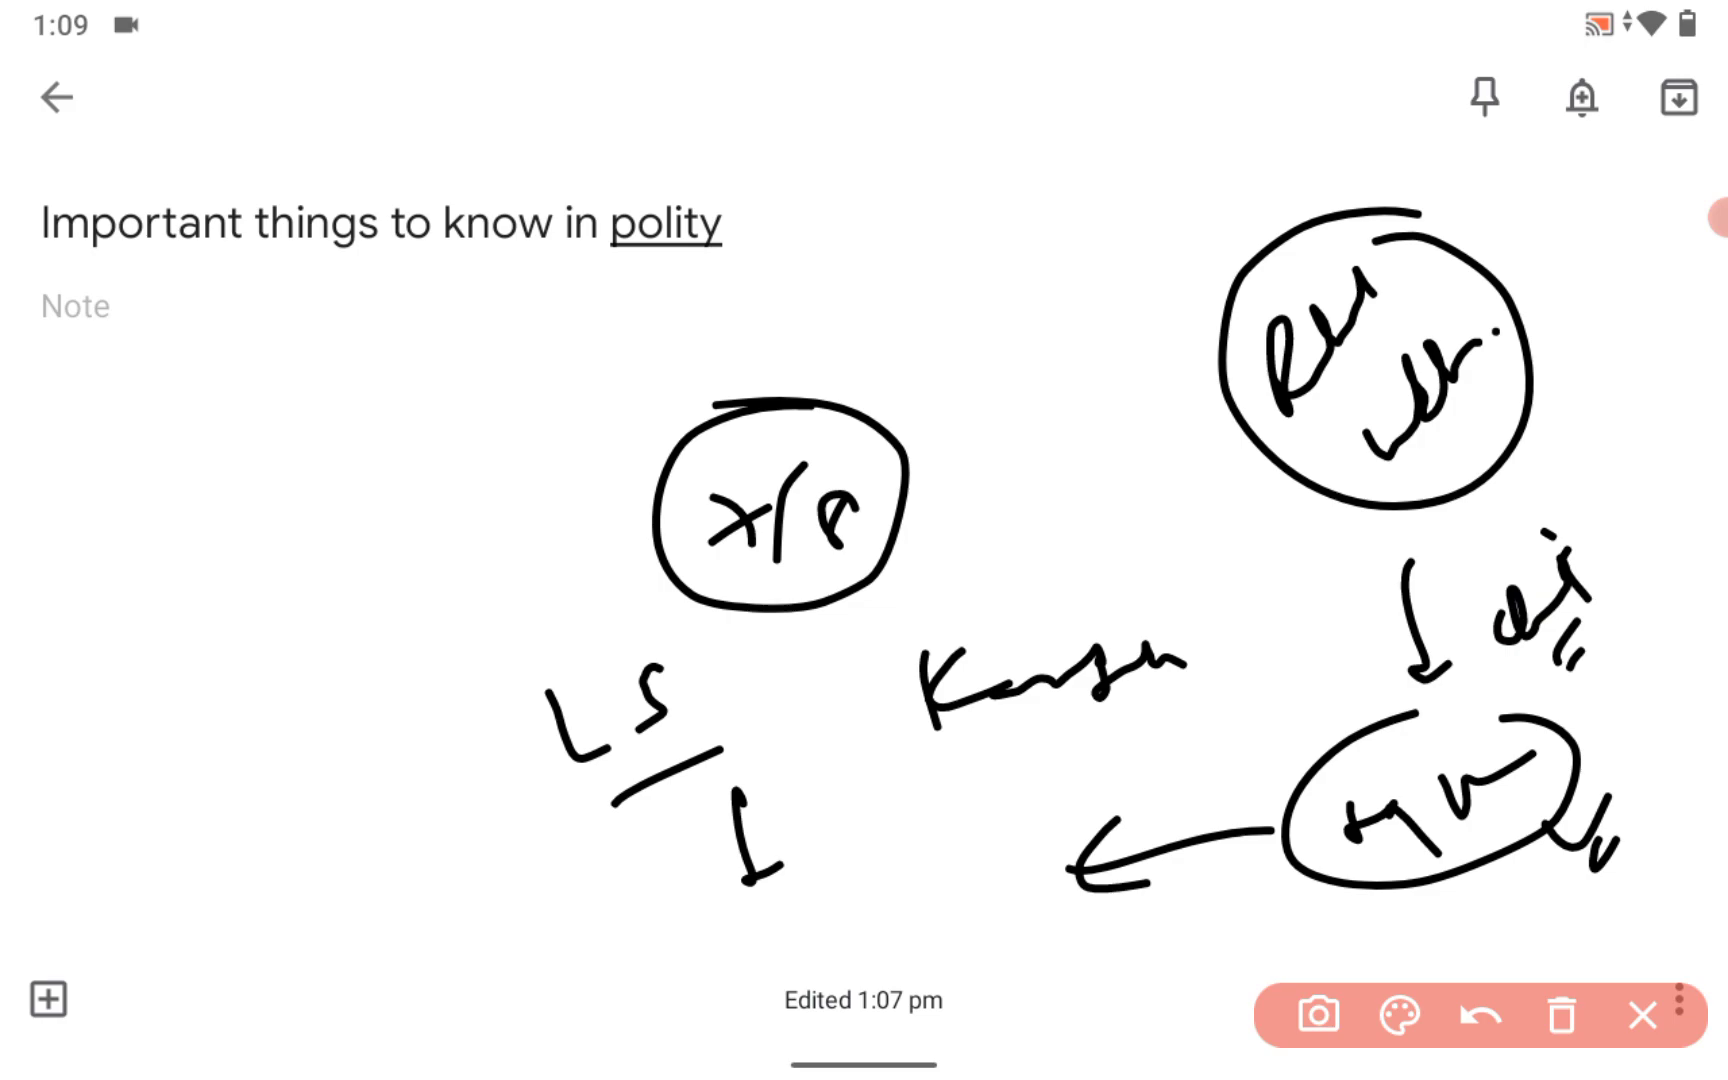
# Clear the mind-map and handwrite a hyphenated word diagonally at the right
pyautogui.click(1561, 1015)
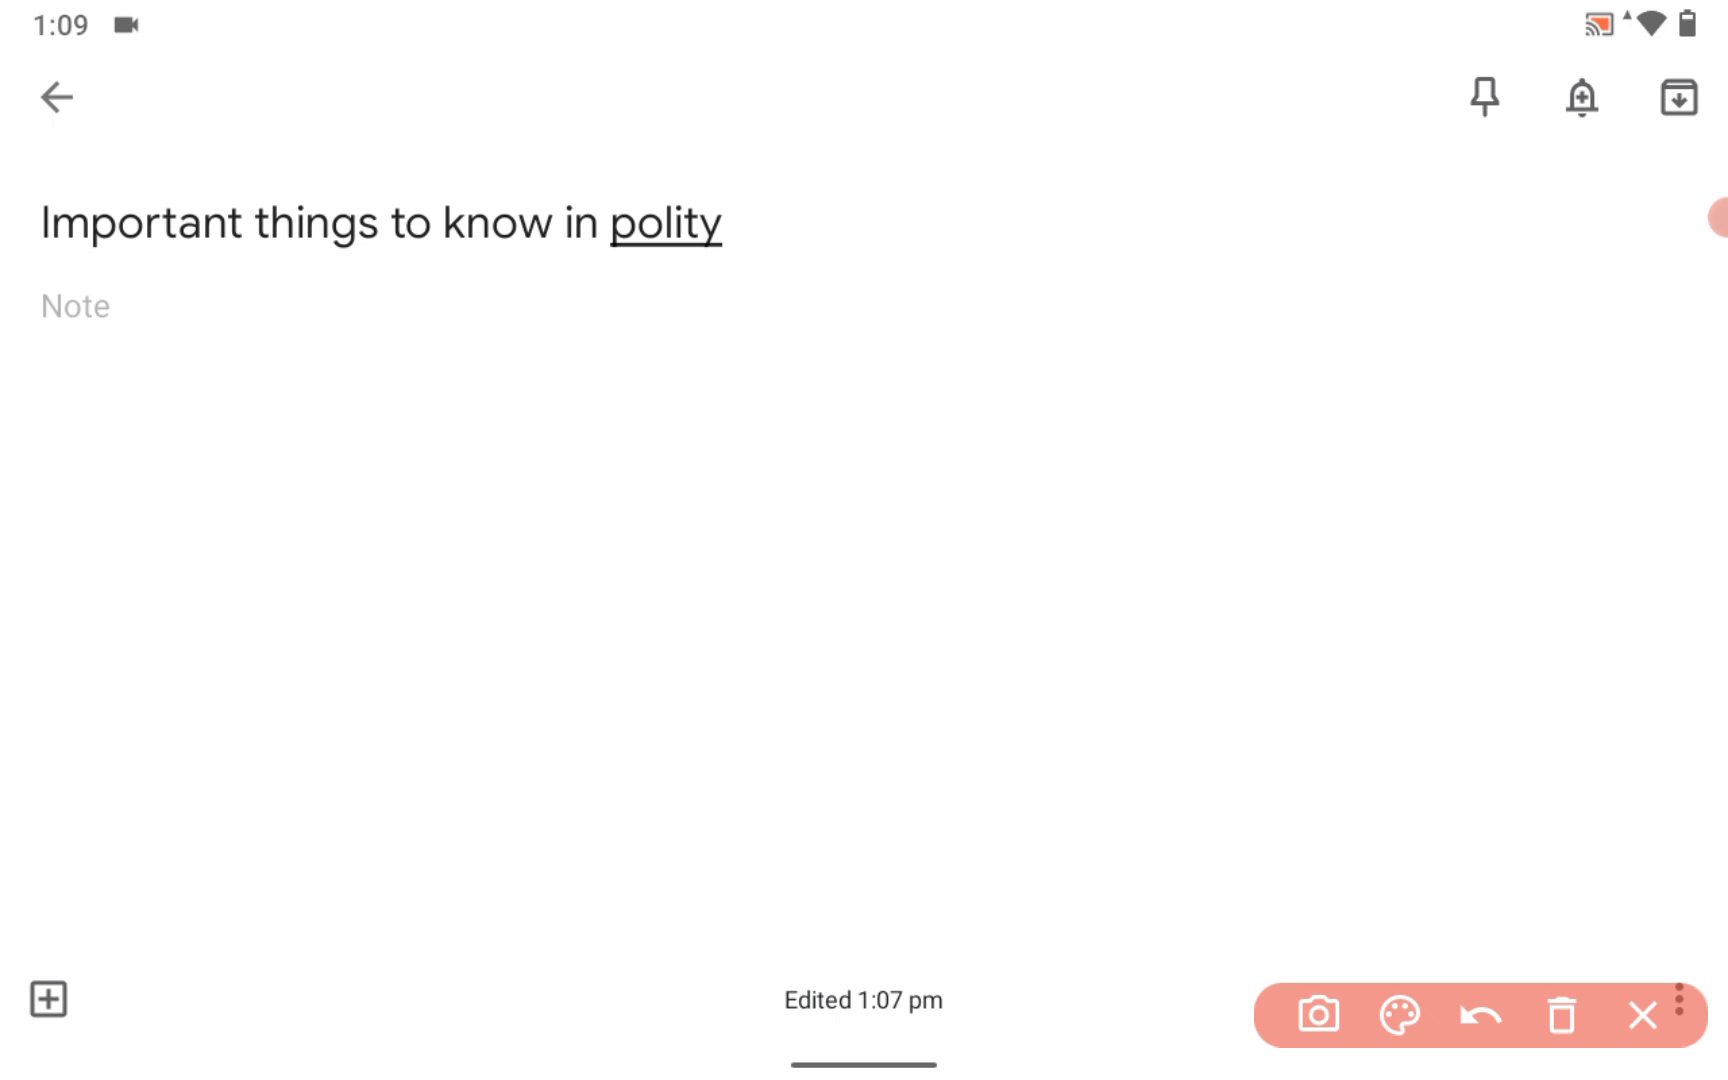
pyautogui.moveTo(1155, 535)
pyautogui.mouseDown()
pyautogui.moveTo(1188, 571)
pyautogui.moveTo(1207, 558)
pyautogui.mouseUp()
pyautogui.moveTo(1224, 540); pyautogui.dragTo(1250, 518)
pyautogui.moveTo(1262, 432); pyautogui.dragTo(1346, 568)
pyautogui.moveTo(1255, 495); pyautogui.dragTo(1423, 292)
pyautogui.moveTo(1450, 420); pyautogui.dragTo(1535, 268)
pyautogui.moveTo(1100, 567)
pyautogui.mouseDown()
pyautogui.moveTo(1030, 692)
pyautogui.moveTo(1143, 622)
pyautogui.mouseUp()
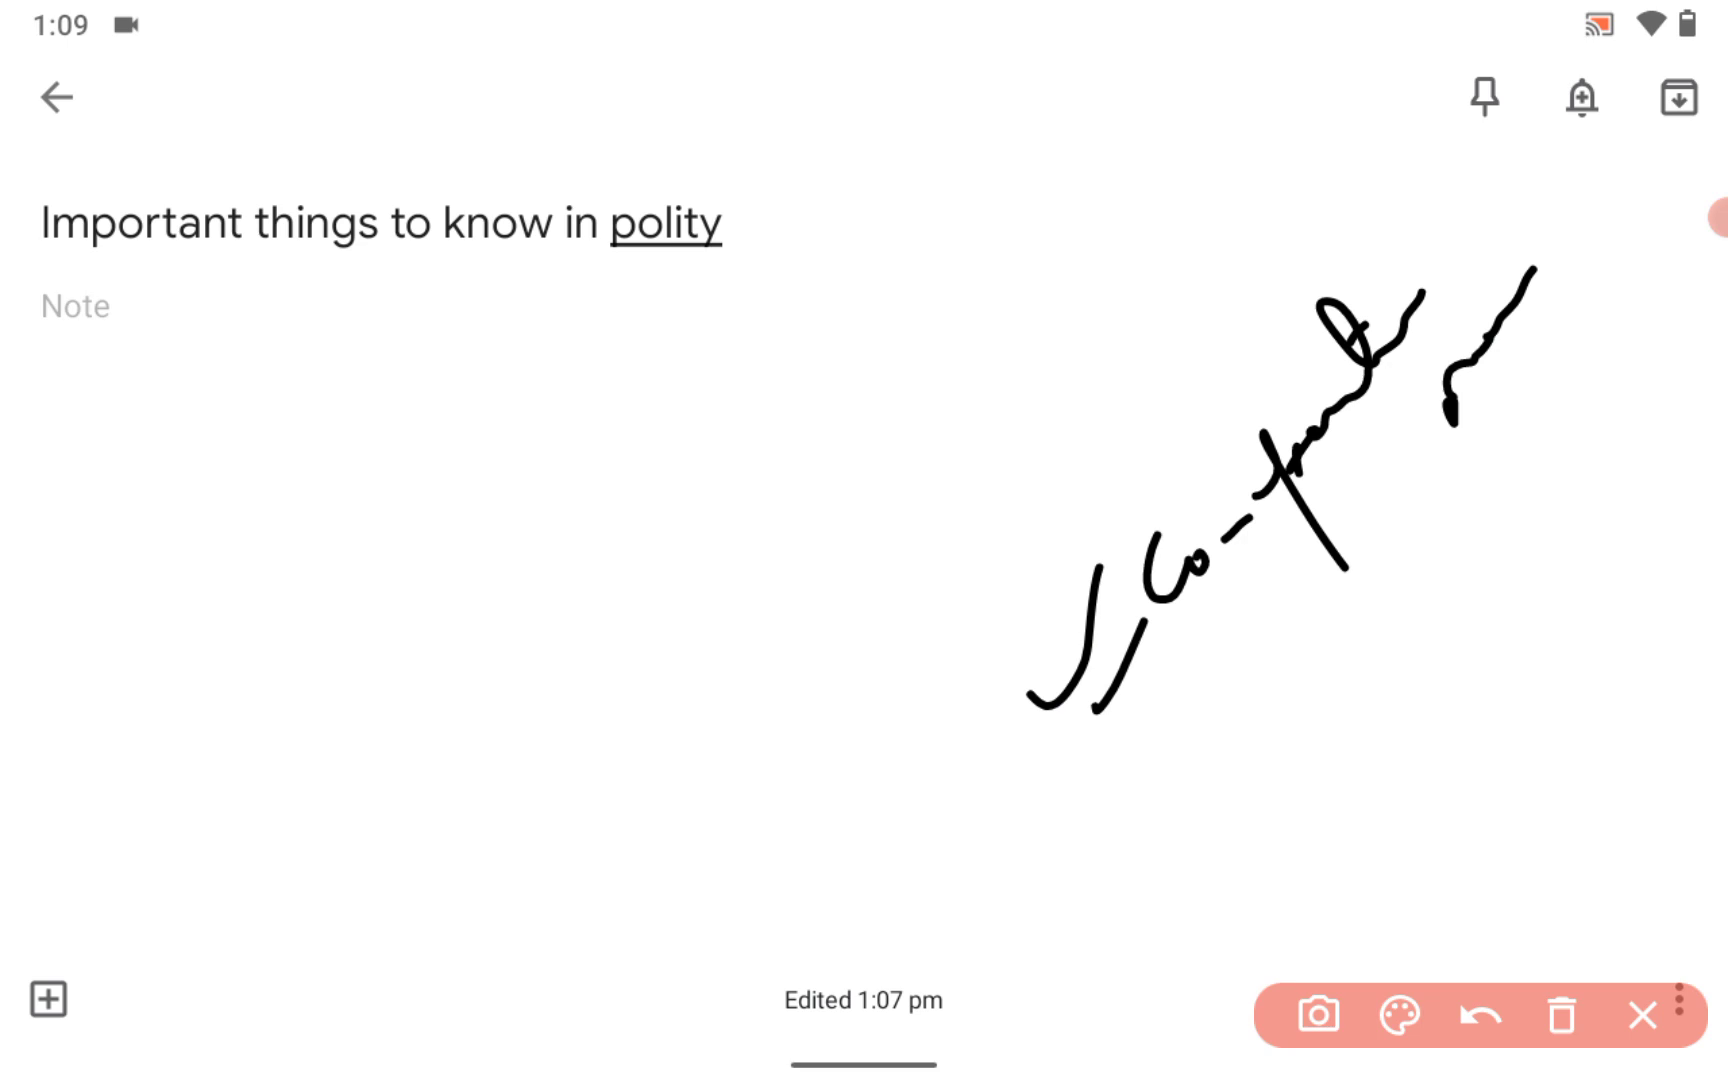
# Write 'K·T' below the writing, circle it, and add marks beside it
pyautogui.moveTo(1196, 765)
pyautogui.mouseDown()
pyautogui.moveTo(1173, 818)
pyautogui.moveTo(1220, 848)
pyautogui.mouseUp()
pyautogui.moveTo(1337, 712); pyautogui.dragTo(1377, 787)
pyautogui.moveTo(1370, 697); pyautogui.dragTo(1398, 720)
pyautogui.click(1409, 690)
pyautogui.moveTo(1418, 628)
pyautogui.mouseDown()
pyautogui.moveTo(1450, 688)
pyautogui.moveTo(1432, 785)
pyautogui.mouseUp()
pyautogui.moveTo(1435, 547)
pyautogui.mouseDown()
pyautogui.moveTo(1561, 624)
pyautogui.moveTo(1325, 618)
pyautogui.mouseUp()
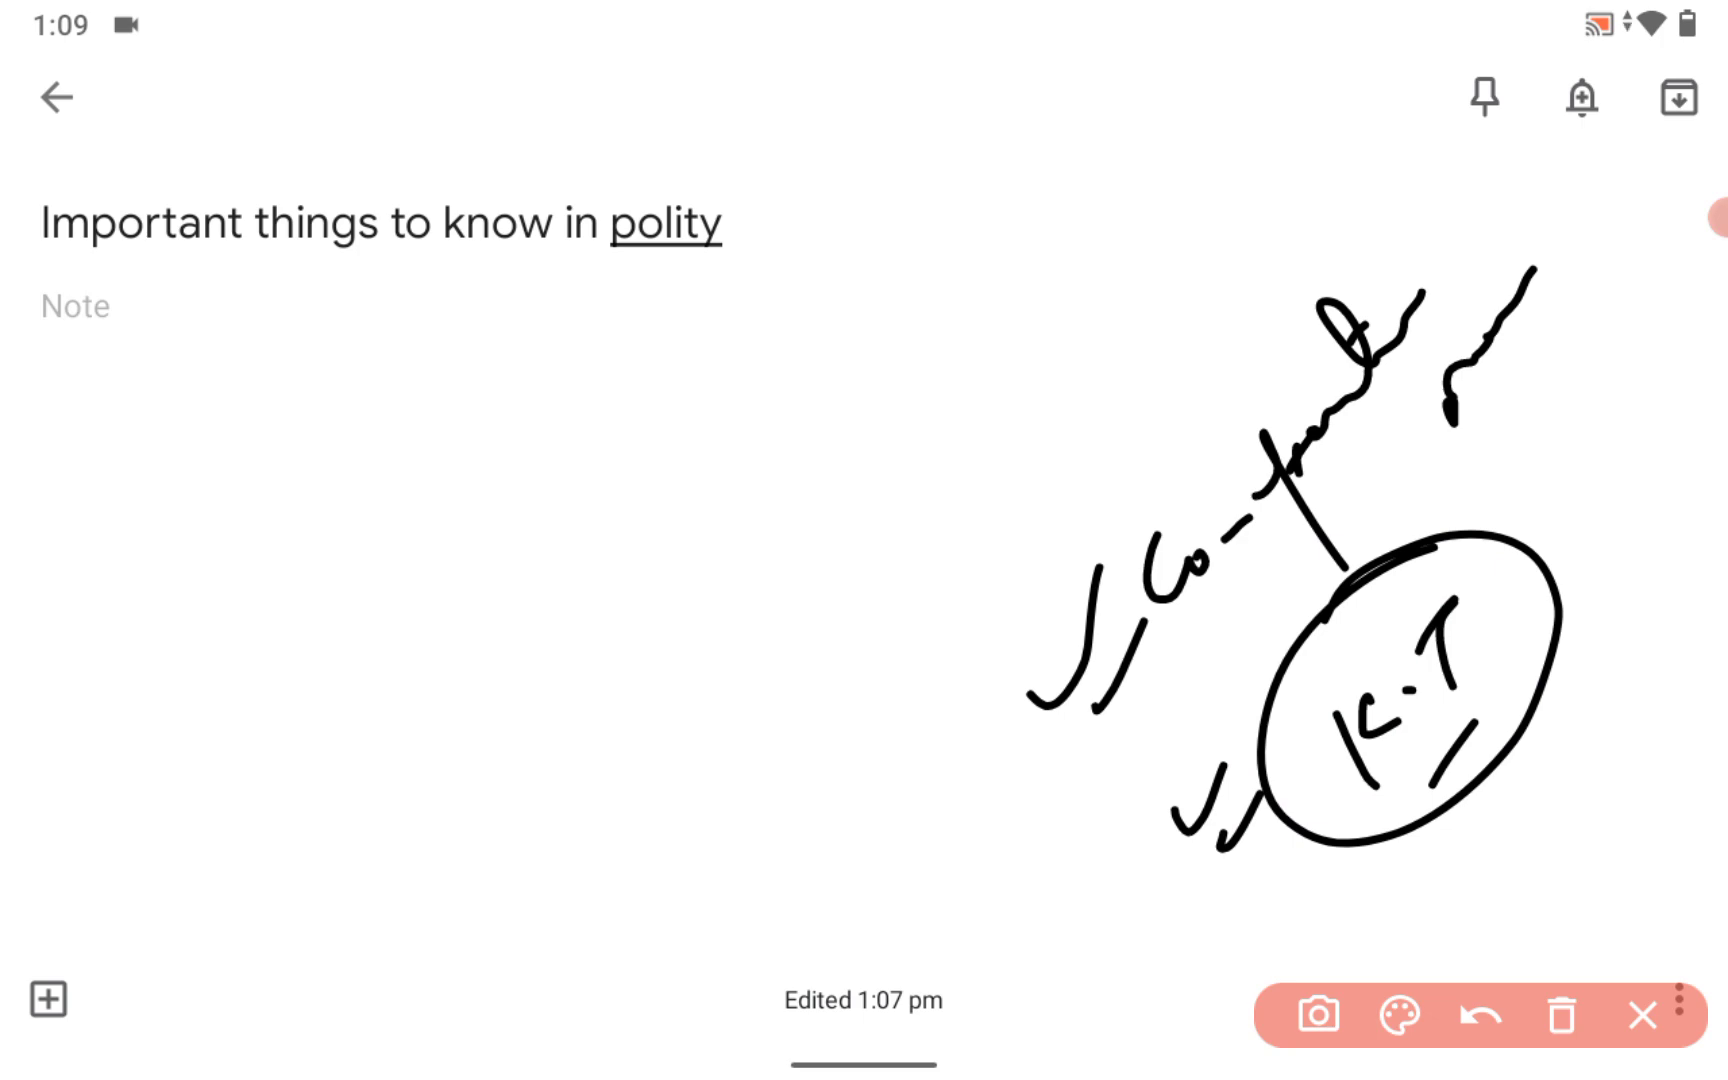
pyautogui.moveTo(1608, 649)
pyautogui.mouseDown()
pyautogui.moveTo(1571, 723)
pyautogui.moveTo(1621, 698)
pyautogui.mouseUp()
# Clear the K·T sketch, scribble '3α' in the middle, then clear it too
pyautogui.click(1561, 1015)
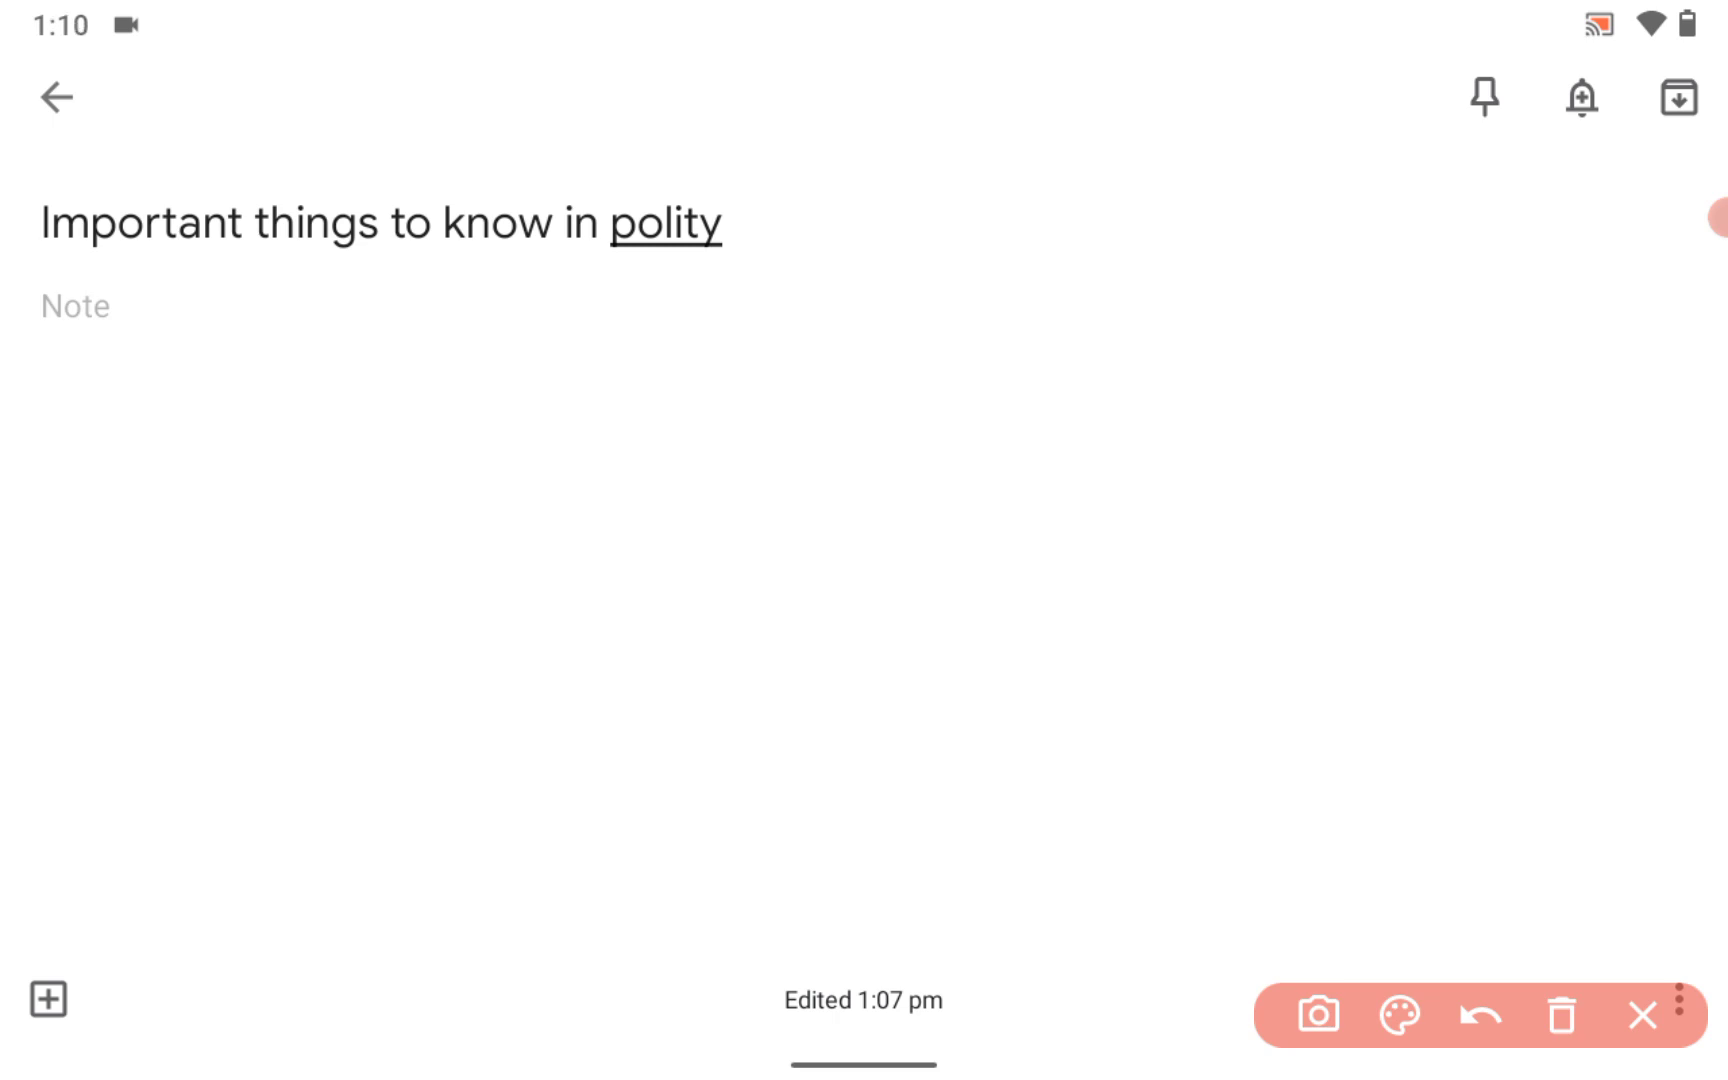
pyautogui.moveTo(1052, 578); pyautogui.dragTo(1095, 608)
pyautogui.moveTo(1131, 536)
pyautogui.mouseDown()
pyautogui.moveTo(1138, 548)
pyautogui.moveTo(1162, 520)
pyautogui.mouseUp()
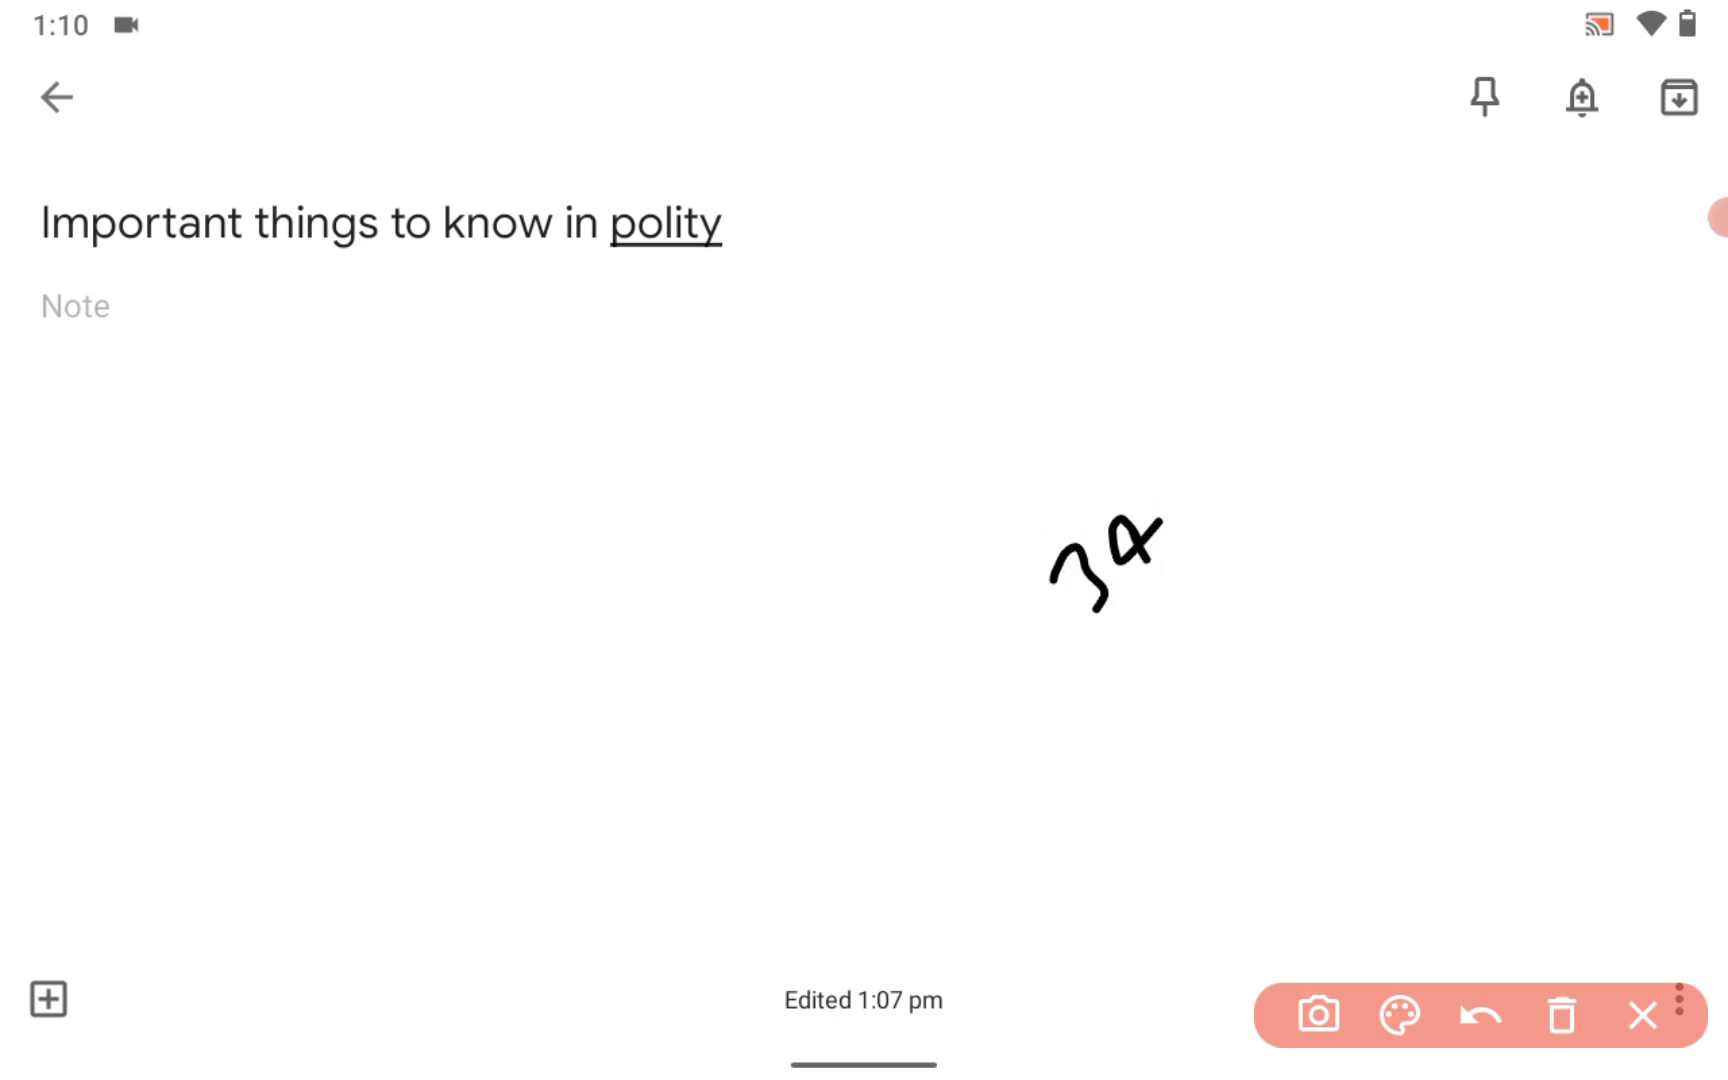
pyautogui.click(1561, 1015)
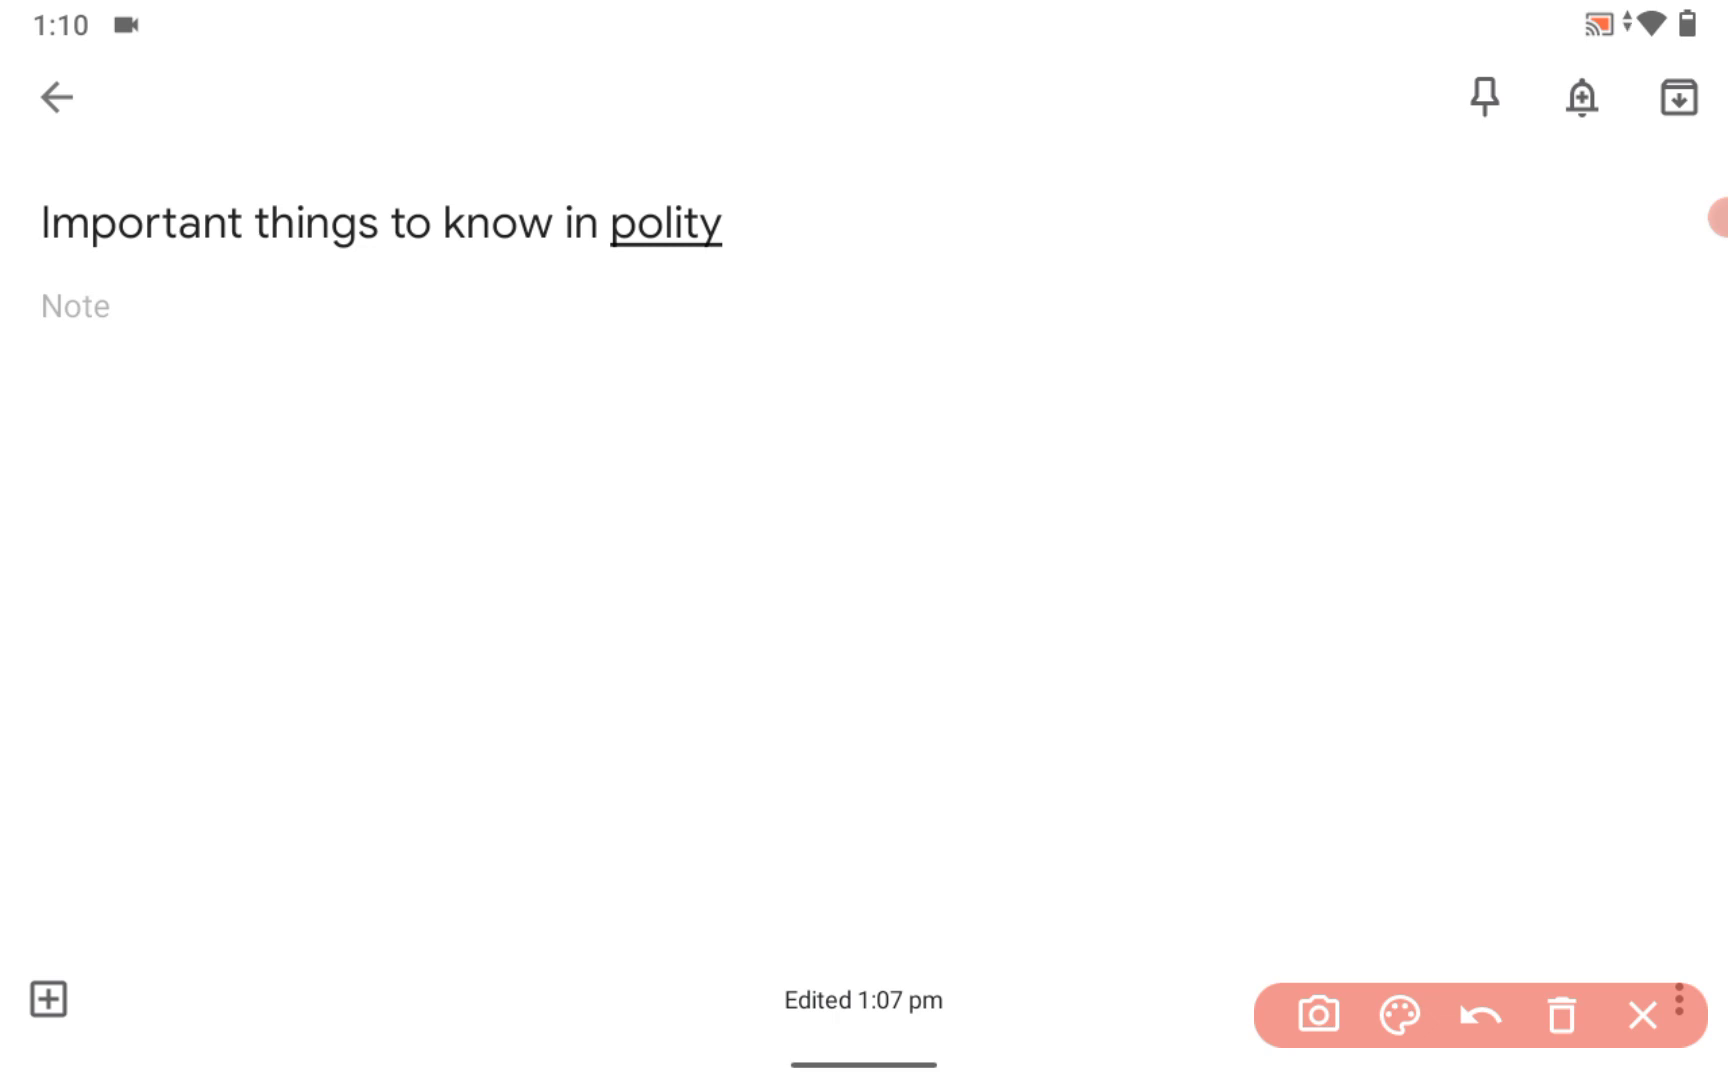
# Write and circle 'Smile' right of centre with an arrow down-right and two dots
pyautogui.moveTo(1043, 573)
pyautogui.mouseDown()
pyautogui.moveTo(1080, 598)
pyautogui.moveTo(1122, 590)
pyautogui.moveTo(1177, 528)
pyautogui.mouseUp()
pyautogui.click(1097, 535)
pyautogui.moveTo(1080, 437)
pyautogui.mouseDown()
pyautogui.moveTo(1269, 548)
pyautogui.moveTo(1140, 420)
pyautogui.mouseUp()
pyautogui.moveTo(1280, 528); pyautogui.dragTo(1302, 600)
pyautogui.moveTo(1275, 598)
pyautogui.mouseDown()
pyautogui.moveTo(1292, 621)
pyautogui.moveTo(1318, 590)
pyautogui.mouseUp()
pyautogui.click(1332, 713)
pyautogui.click(1325, 702)
# Write 'Test At' below the circle and draw an arrow pointing left
pyautogui.moveTo(1275, 755); pyautogui.dragTo(1340, 680)
pyautogui.moveTo(1328, 690); pyautogui.dragTo(1365, 788)
pyautogui.moveTo(1360, 735)
pyautogui.mouseDown()
pyautogui.moveTo(1485, 625)
pyautogui.moveTo(1548, 752)
pyautogui.mouseUp()
pyautogui.click(1531, 563)
pyautogui.moveTo(1530, 602)
pyautogui.mouseDown()
pyautogui.moveTo(1626, 488)
pyautogui.moveTo(1647, 518)
pyautogui.mouseUp()
pyautogui.moveTo(1178, 770)
pyautogui.mouseDown()
pyautogui.moveTo(814, 829)
pyautogui.moveTo(905, 852)
pyautogui.mouseUp()
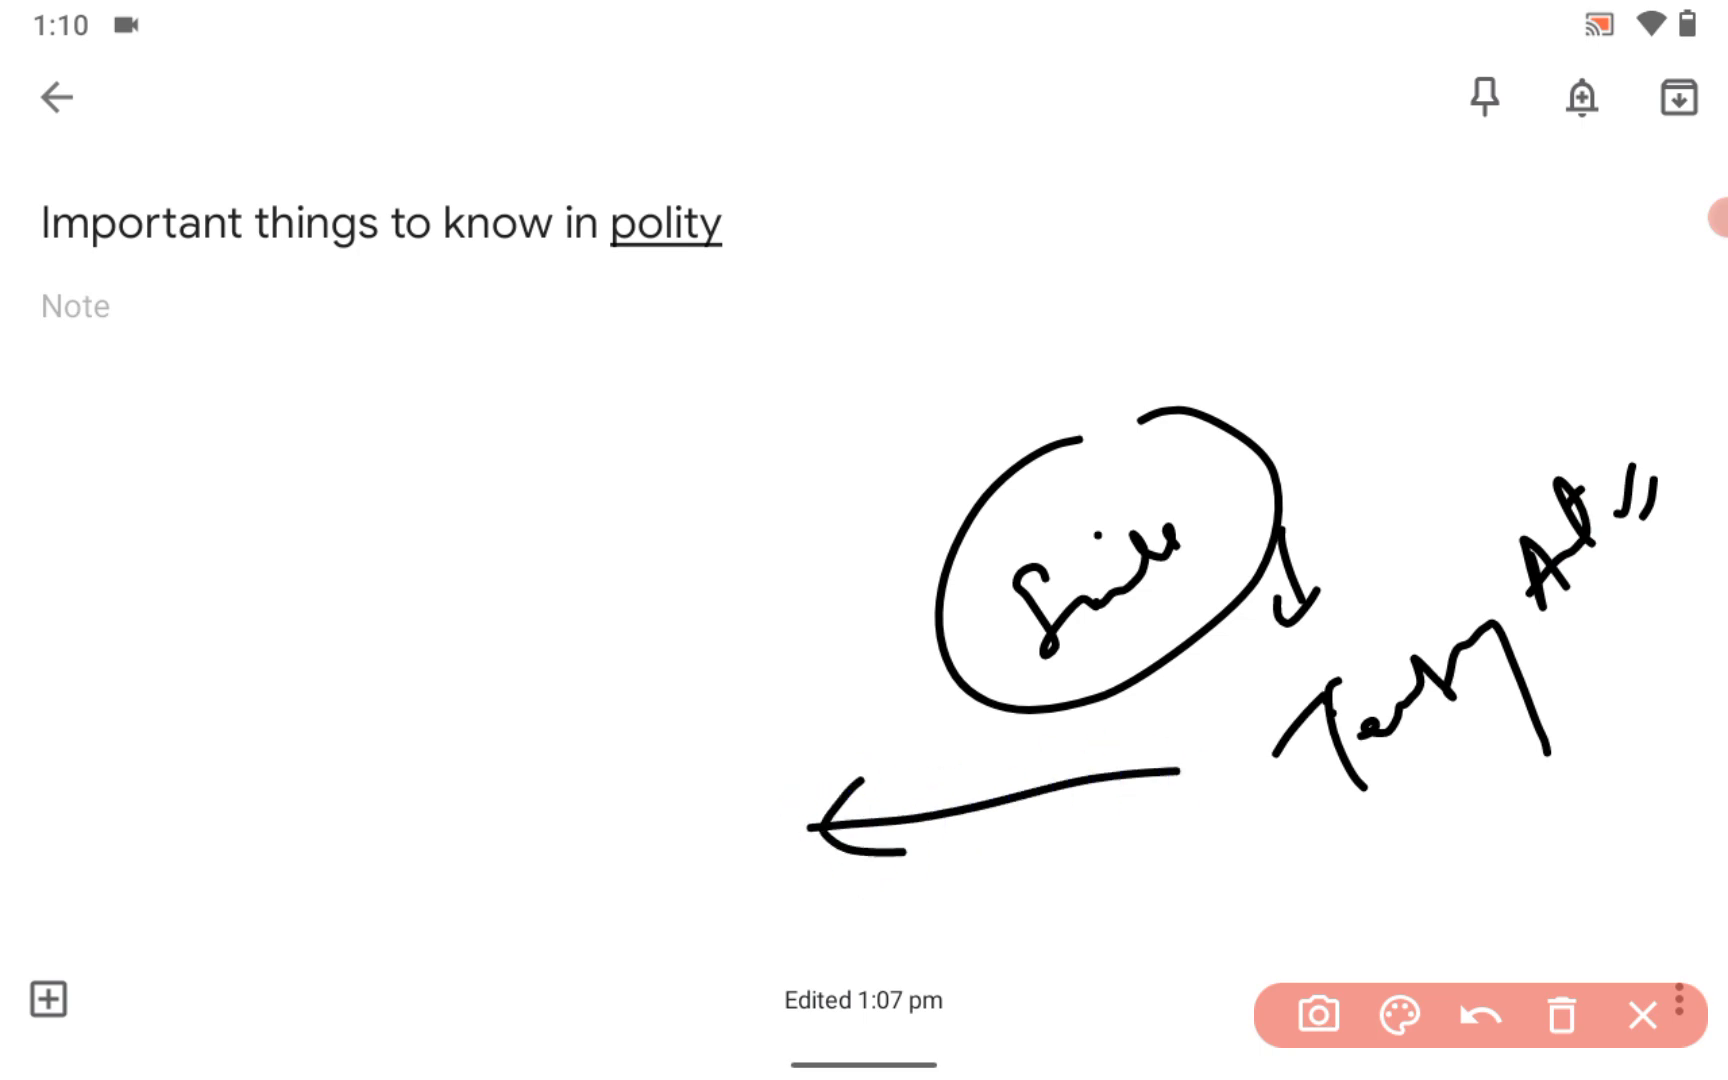
# Handwrite an underlined word with 'HC' at the left
pyautogui.moveTo(400, 672)
pyautogui.mouseDown()
pyautogui.moveTo(420, 742)
pyautogui.moveTo(390, 630)
pyautogui.mouseUp()
pyautogui.moveTo(460, 645)
pyautogui.mouseDown()
pyautogui.moveTo(451, 706)
pyautogui.moveTo(494, 663)
pyautogui.moveTo(537, 660)
pyautogui.mouseUp()
pyautogui.moveTo(588, 556); pyautogui.dragTo(578, 604)
pyautogui.moveTo(612, 548)
pyautogui.mouseDown()
pyautogui.moveTo(626, 607)
pyautogui.moveTo(612, 576)
pyautogui.mouseUp()
pyautogui.moveTo(672, 511); pyautogui.dragTo(683, 538)
pyautogui.moveTo(465, 778); pyautogui.dragTo(648, 658)
pyautogui.click(782, 556)
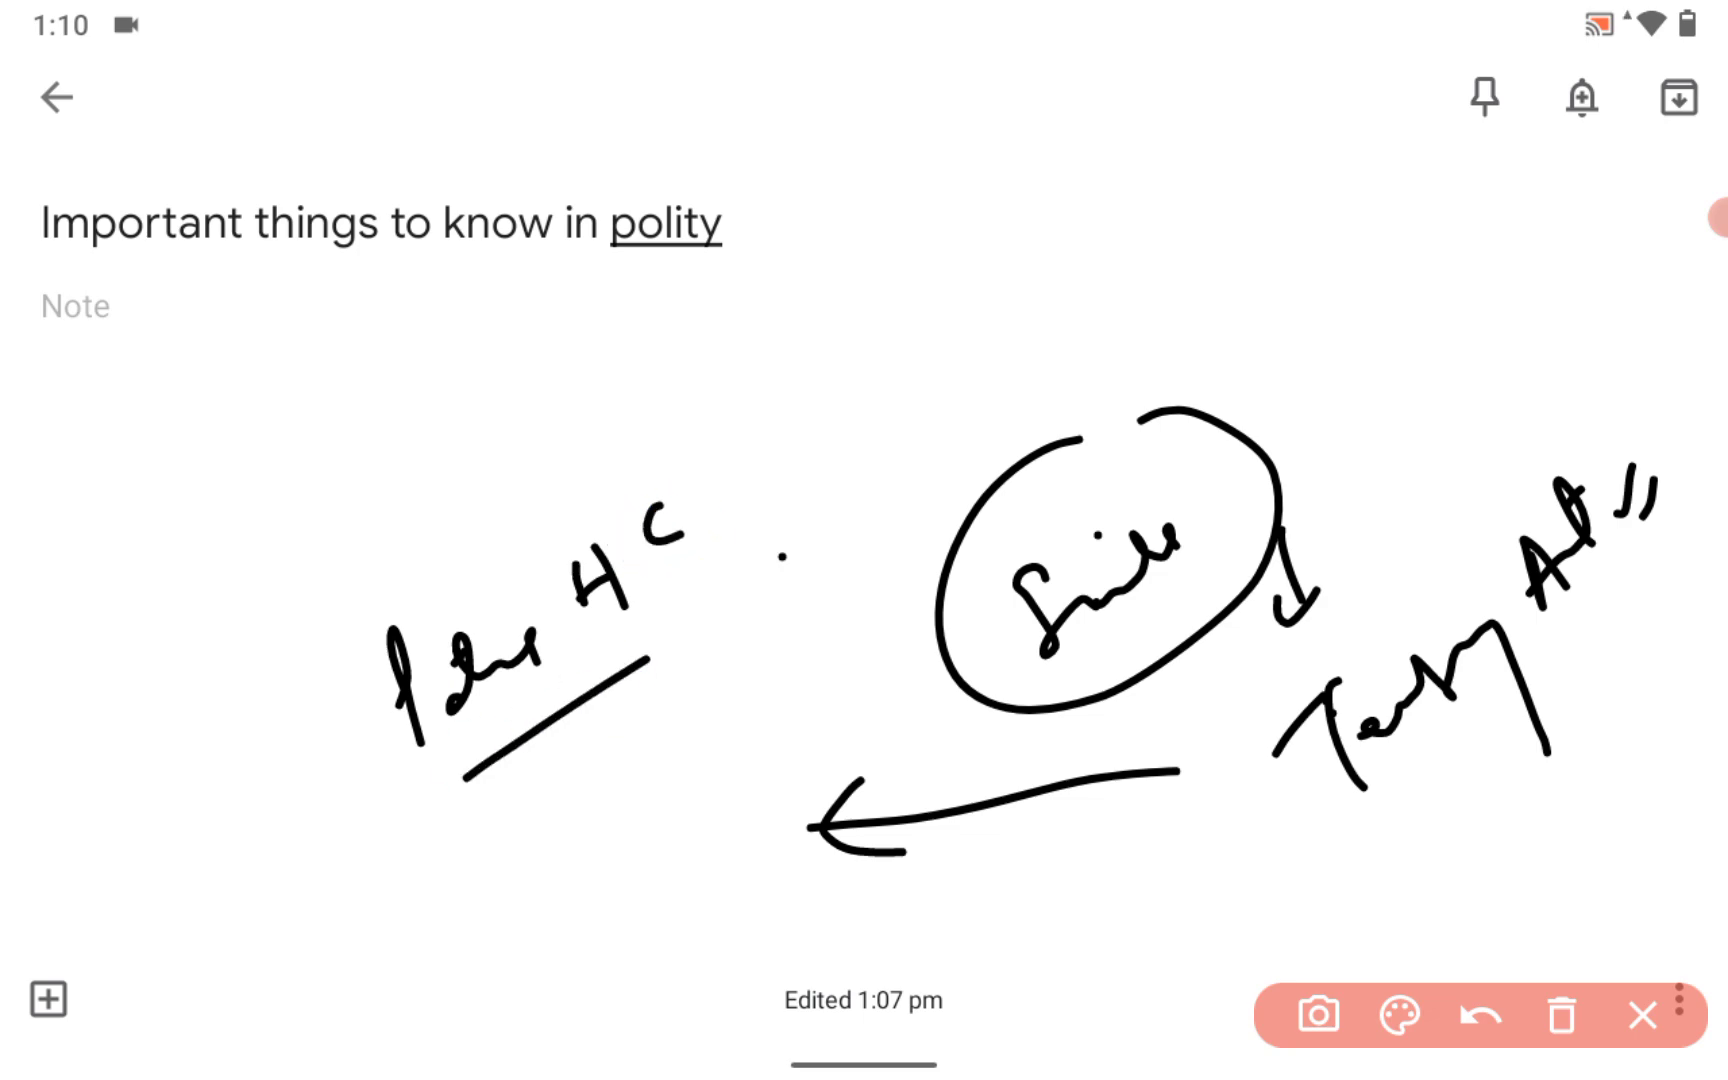
# Draw a curved arrow above the circle to a circled, check-marked 'Jed'
pyautogui.moveTo(836, 344)
pyautogui.mouseDown()
pyautogui.moveTo(1168, 199)
pyautogui.moveTo(1130, 307)
pyautogui.mouseUp()
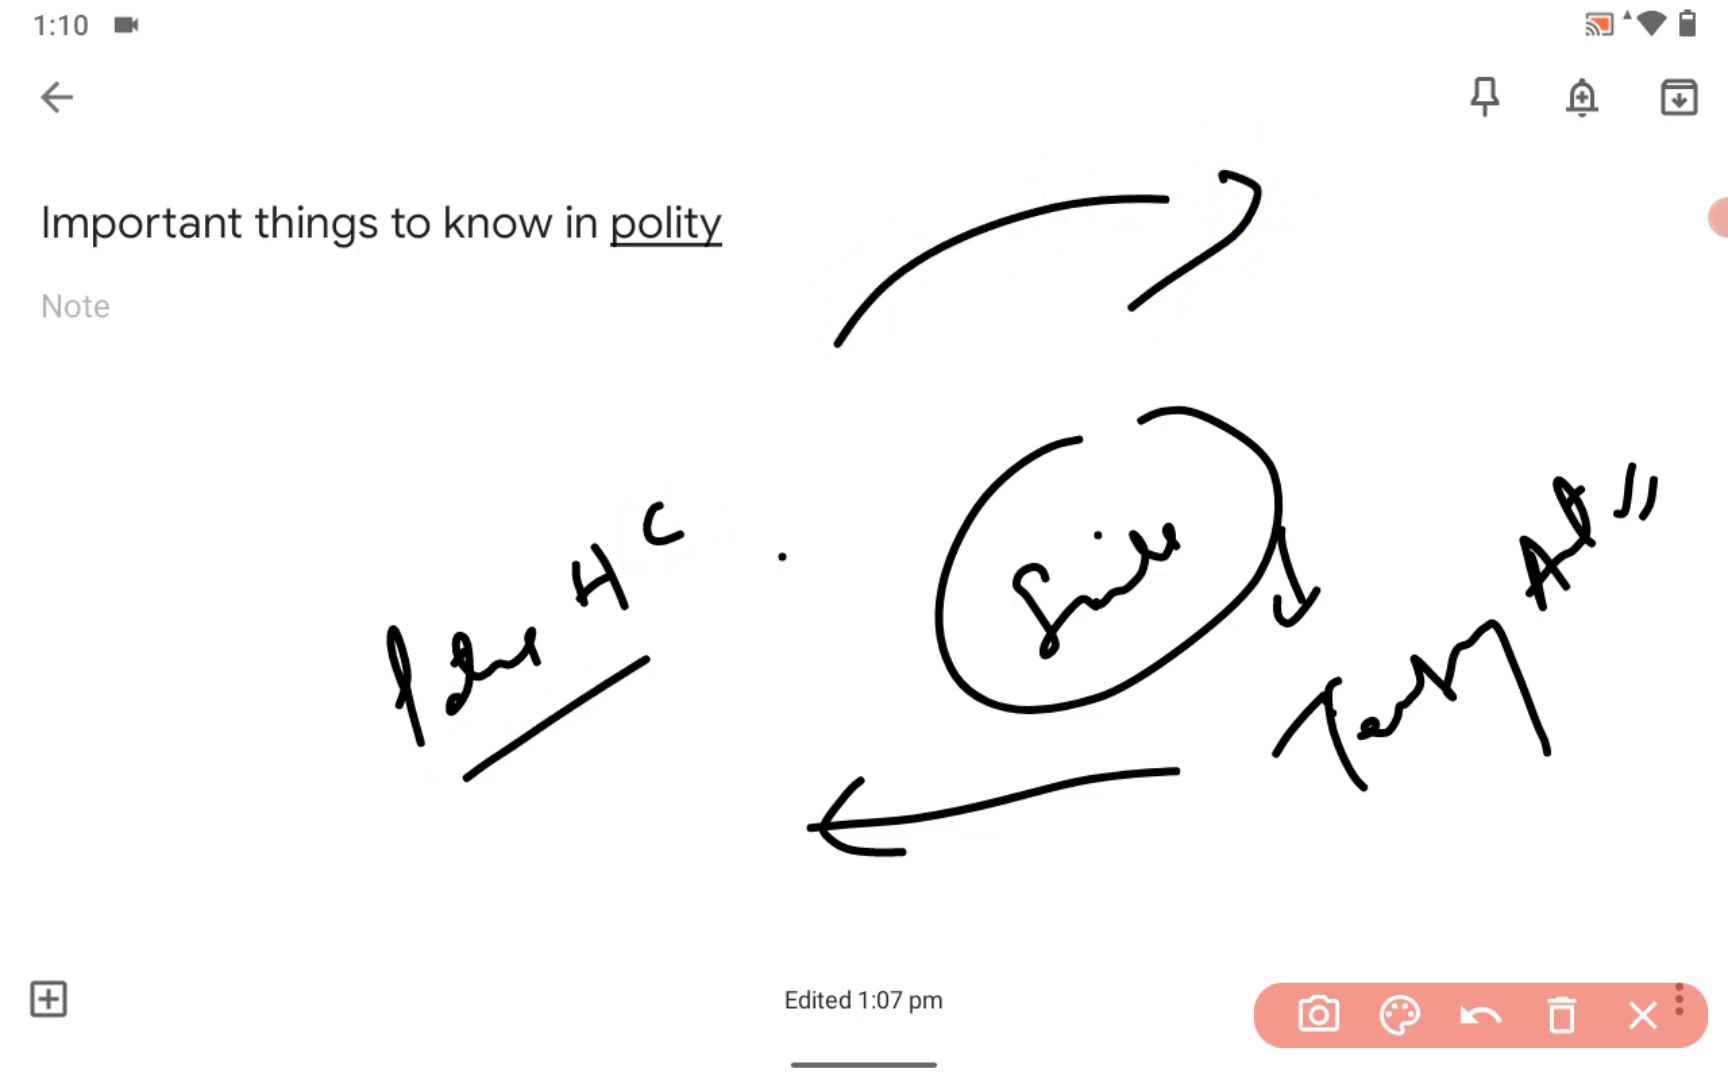
pyautogui.moveTo(1255, 342); pyautogui.dragTo(1310, 350)
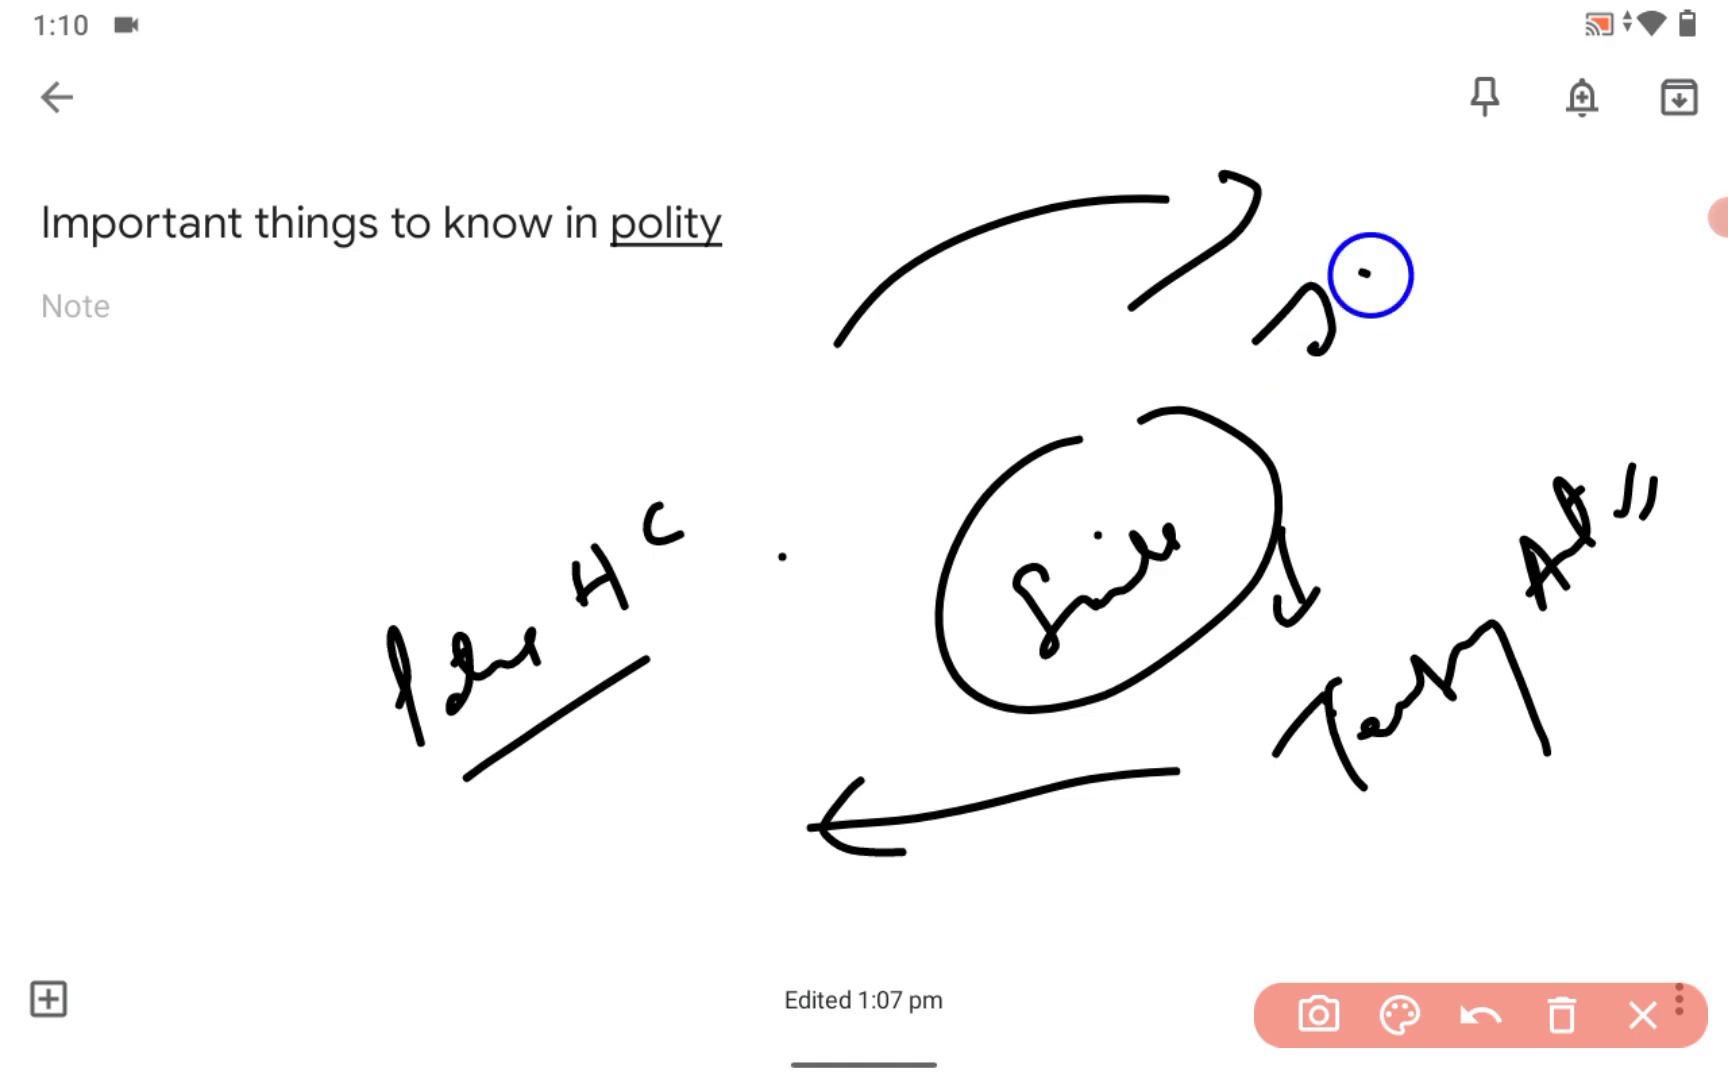
pyautogui.moveTo(1380, 258)
pyautogui.mouseDown()
pyautogui.moveTo(1412, 276)
pyautogui.moveTo(1445, 238)
pyautogui.mouseUp()
pyautogui.moveTo(1380, 178); pyautogui.dragTo(1445, 235)
pyautogui.moveTo(1442, 302); pyautogui.dragTo(1472, 350)
pyautogui.moveTo(1436, 365)
pyautogui.mouseDown()
pyautogui.moveTo(1578, 290)
pyautogui.moveTo(1590, 305)
pyautogui.mouseUp()
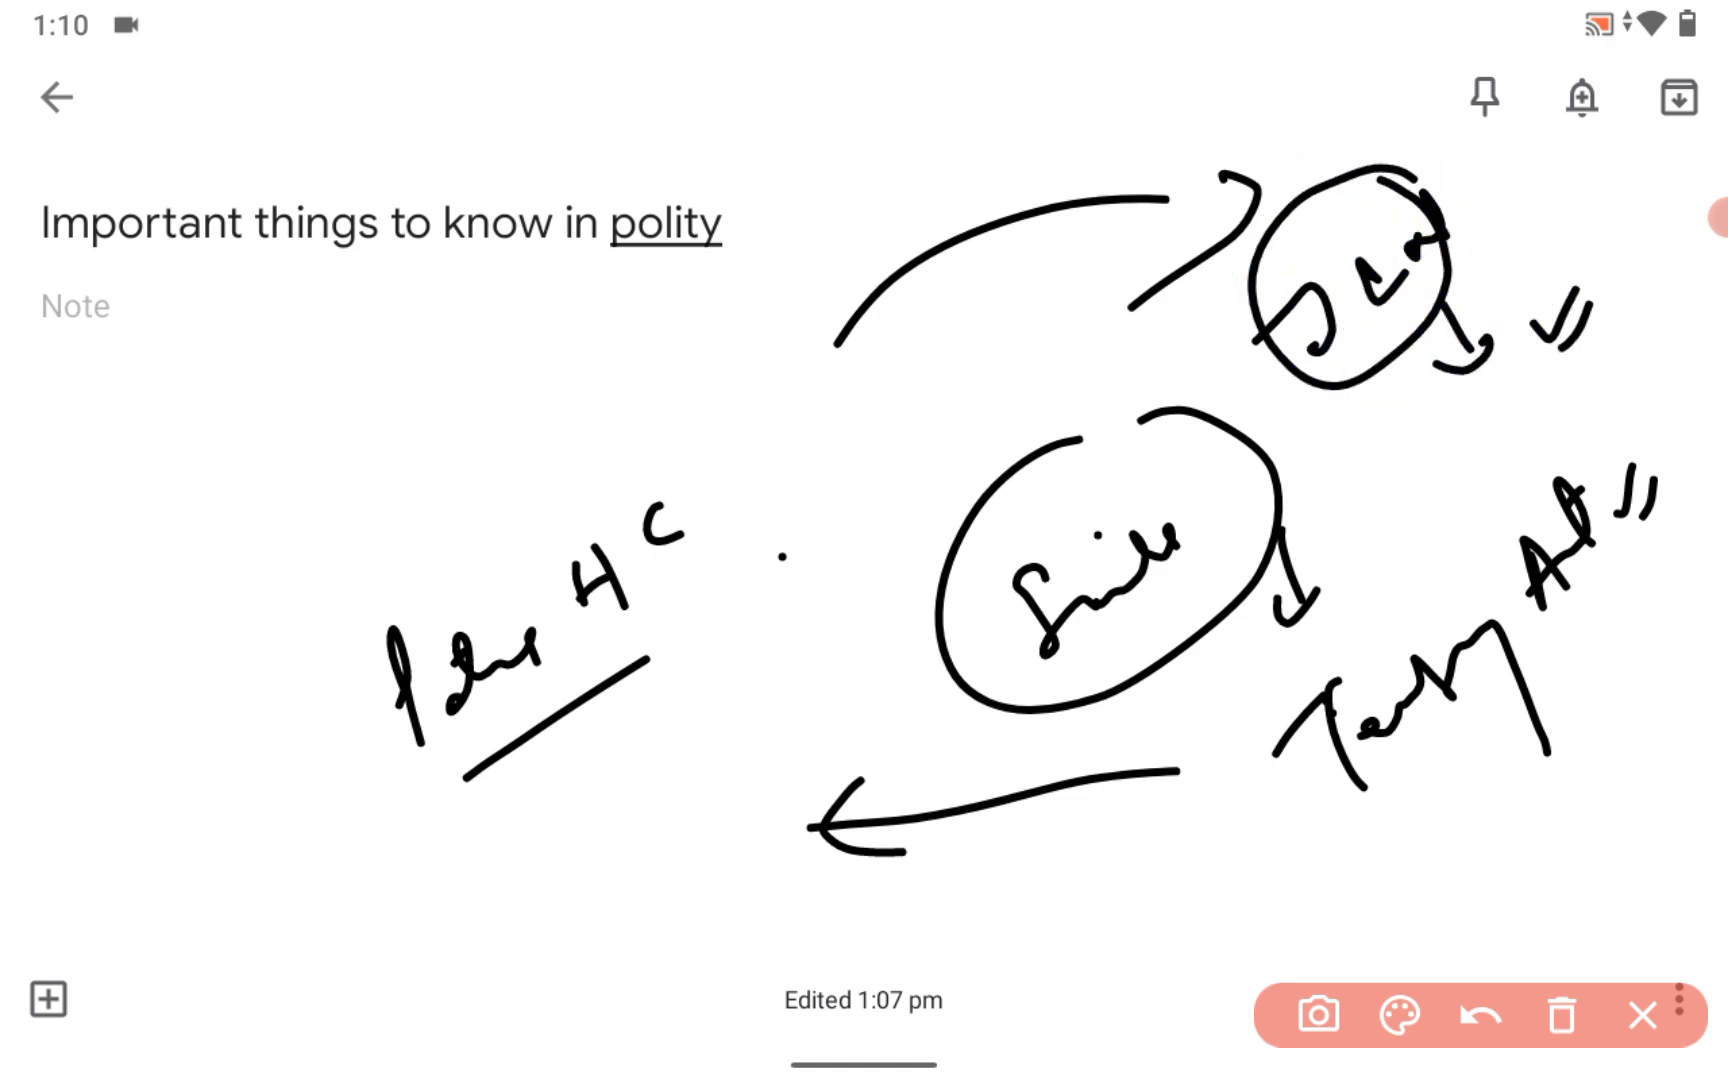
# Trace a second ellipse around 'Smile', reshape its arrowhead, and add marks under the left underline
pyautogui.moveTo(1205, 408)
pyautogui.mouseDown()
pyautogui.moveTo(995, 471)
pyautogui.moveTo(1180, 412)
pyautogui.mouseUp()
pyautogui.moveTo(1287, 550); pyautogui.dragTo(1320, 620)
pyautogui.moveTo(400, 866); pyautogui.dragTo(385, 881)
pyautogui.click(451, 799)
pyautogui.moveTo(450, 834); pyautogui.dragTo(424, 874)
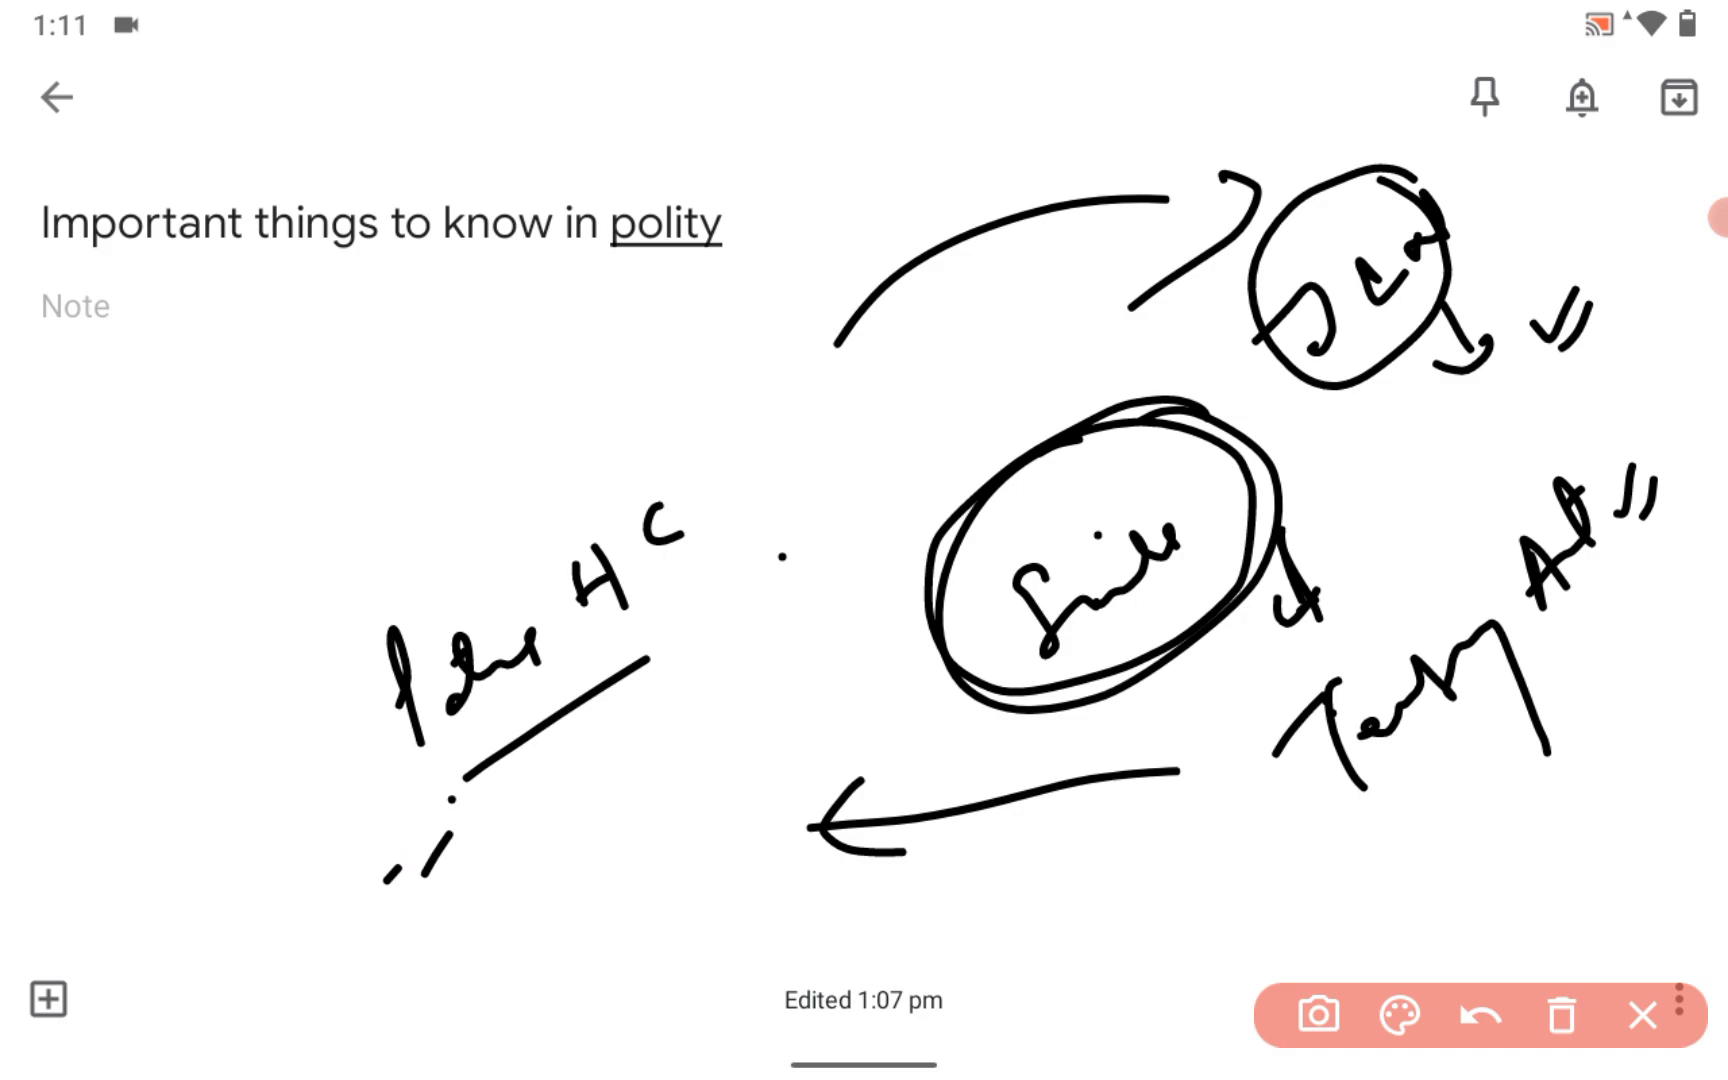
# Clear the drawing and handwrite a word with a downward arrow to an underlined bracketed term
pyautogui.click(1561, 1015)
pyautogui.moveTo(1212, 495)
pyautogui.mouseDown()
pyautogui.moveTo(1207, 455)
pyautogui.moveTo(1261, 444)
pyautogui.moveTo(1311, 374)
pyautogui.moveTo(1468, 257)
pyautogui.mouseUp()
pyautogui.click(1399, 244)
pyautogui.moveTo(1368, 446); pyautogui.dragTo(1420, 490)
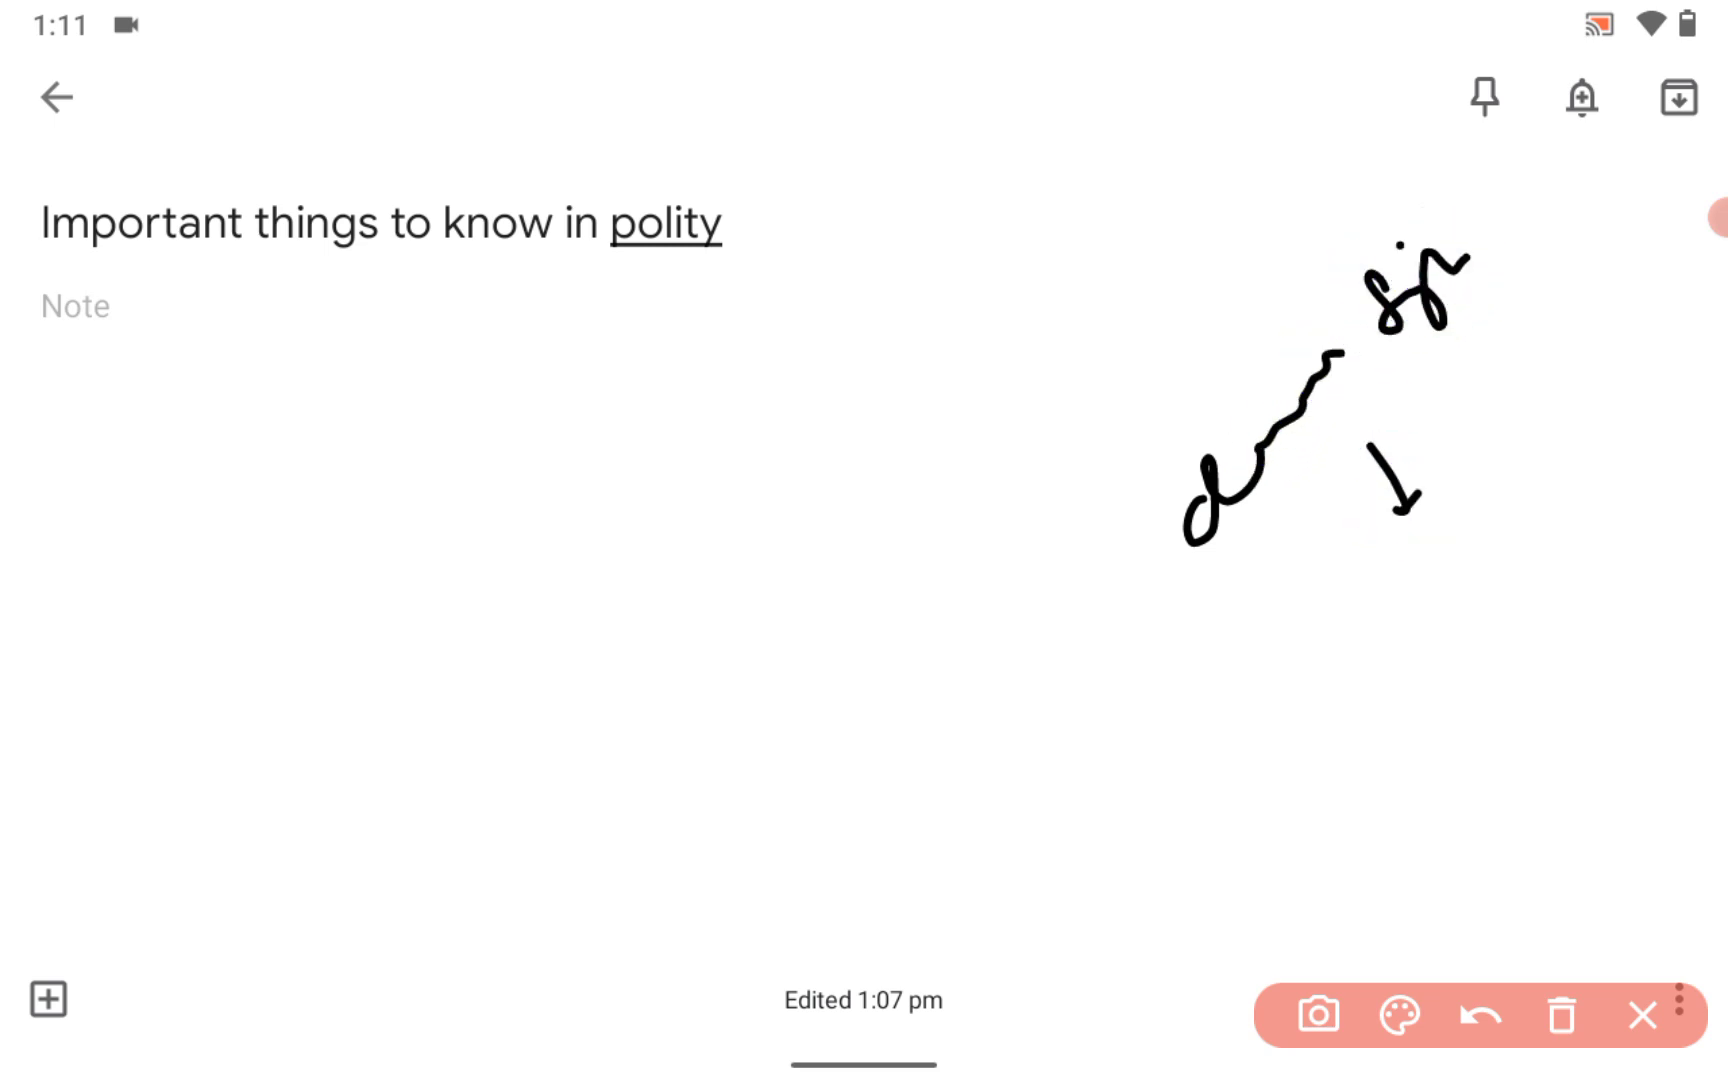
pyautogui.moveTo(1358, 640)
pyautogui.mouseDown()
pyautogui.moveTo(1385, 683)
pyautogui.moveTo(1412, 595)
pyautogui.mouseUp()
pyautogui.moveTo(1468, 568); pyautogui.dragTo(1465, 603)
pyautogui.click(1490, 537)
pyautogui.moveTo(1503, 527); pyautogui.dragTo(1535, 565)
pyautogui.moveTo(1538, 495); pyautogui.dragTo(1608, 412)
pyautogui.moveTo(1640, 505); pyautogui.dragTo(1560, 577)
# Add an arrow down to a struck-through word, plus a circled word on the left
pyautogui.moveTo(1512, 655); pyautogui.dragTo(1528, 730)
pyautogui.moveTo(1545, 688); pyautogui.dragTo(1525, 730)
pyautogui.moveTo(1415, 805)
pyautogui.mouseDown()
pyautogui.moveTo(1473, 818)
pyautogui.moveTo(1527, 764)
pyautogui.moveTo(1500, 856)
pyautogui.mouseUp()
pyautogui.click(1555, 765)
pyautogui.moveTo(1332, 912)
pyautogui.mouseDown()
pyautogui.moveTo(1412, 810)
pyautogui.moveTo(1393, 915)
pyautogui.mouseUp()
pyautogui.moveTo(1078, 818)
pyautogui.mouseDown()
pyautogui.moveTo(1140, 825)
pyautogui.moveTo(1218, 692)
pyautogui.moveTo(1224, 644)
pyautogui.moveTo(1278, 599)
pyautogui.mouseUp()
pyautogui.moveTo(1271, 684); pyautogui.dragTo(1256, 737)
pyautogui.moveTo(1153, 597); pyautogui.dragTo(1245, 542)
# Write BLD on the left side with a double underline
pyautogui.moveTo(521, 700); pyautogui.dragTo(528, 772)
pyautogui.moveTo(592, 647); pyautogui.dragTo(668, 665)
pyautogui.moveTo(690, 600); pyautogui.dragTo(700, 645)
pyautogui.moveTo(522, 695); pyautogui.dragTo(532, 773)
pyautogui.moveTo(528, 775); pyautogui.dragTo(556, 780)
pyautogui.moveTo(532, 882); pyautogui.dragTo(678, 760)
pyautogui.moveTo(575, 899); pyautogui.dragTo(675, 813)
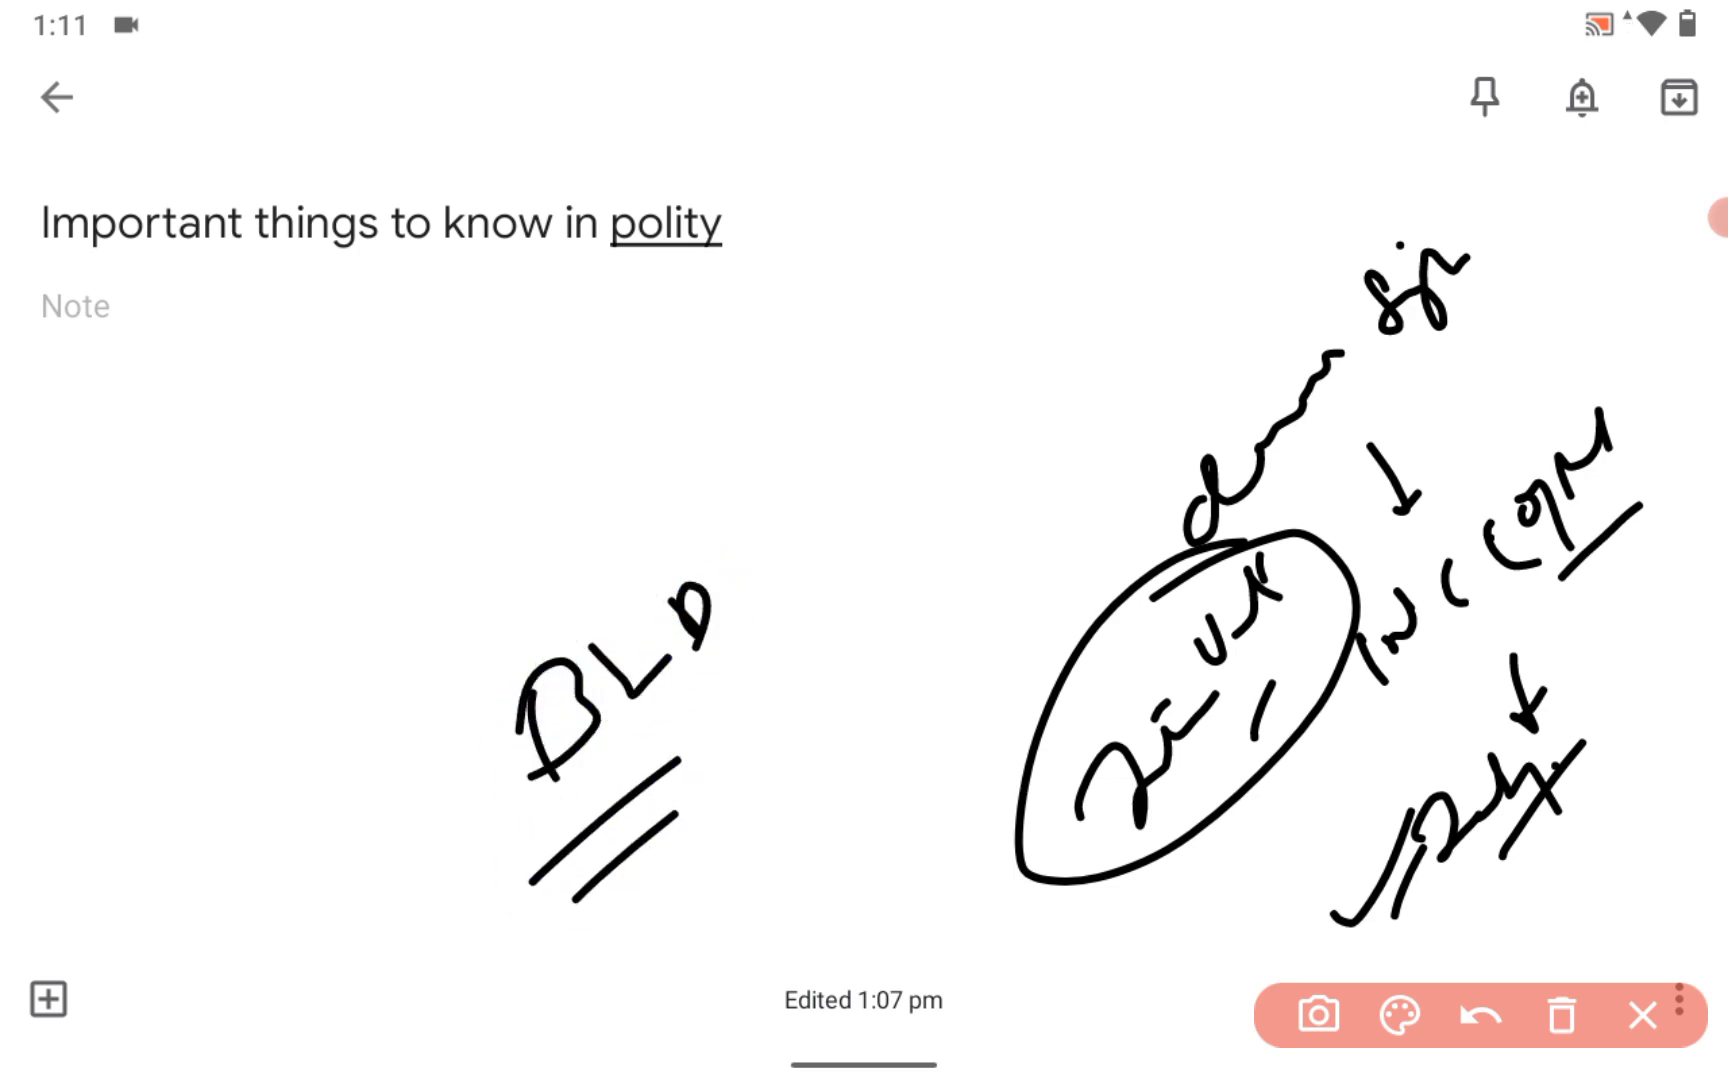
# Add tick marks beside the top word, then erase all the handwriting
pyautogui.moveTo(1516, 278); pyautogui.dragTo(1540, 233)
pyautogui.moveTo(1549, 284); pyautogui.dragTo(1594, 238)
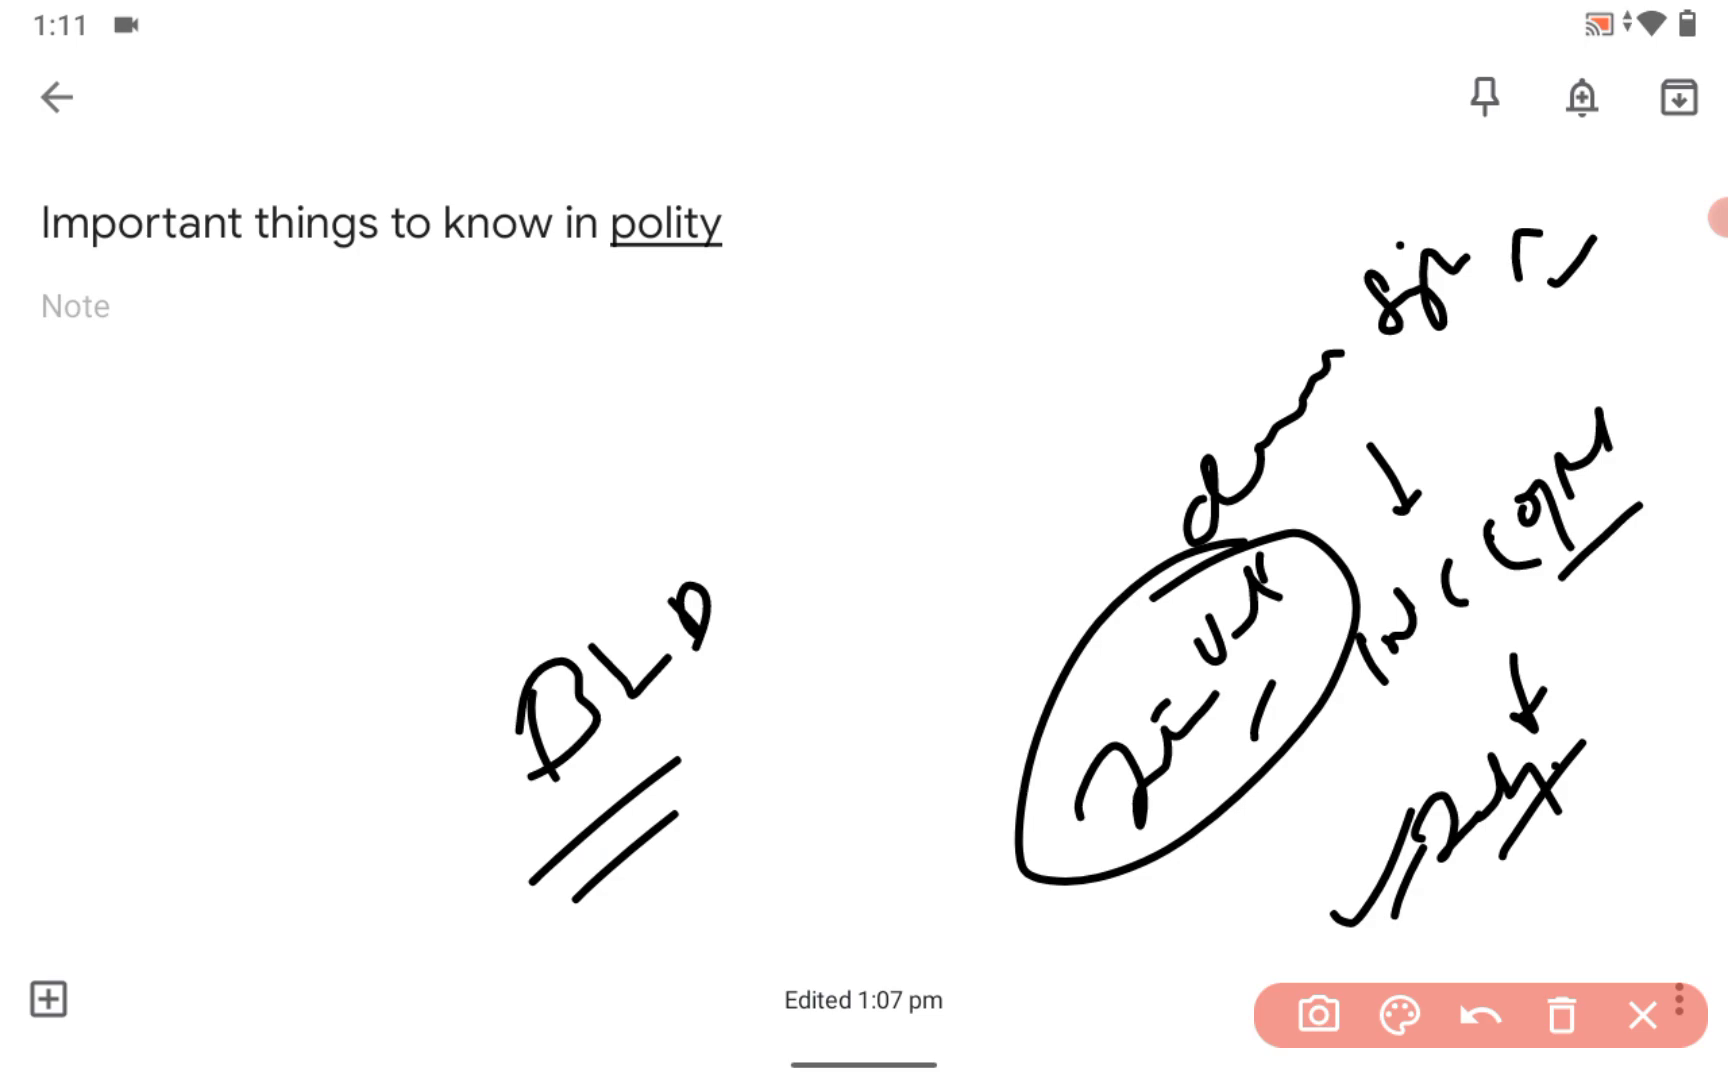
pyautogui.click(1561, 1015)
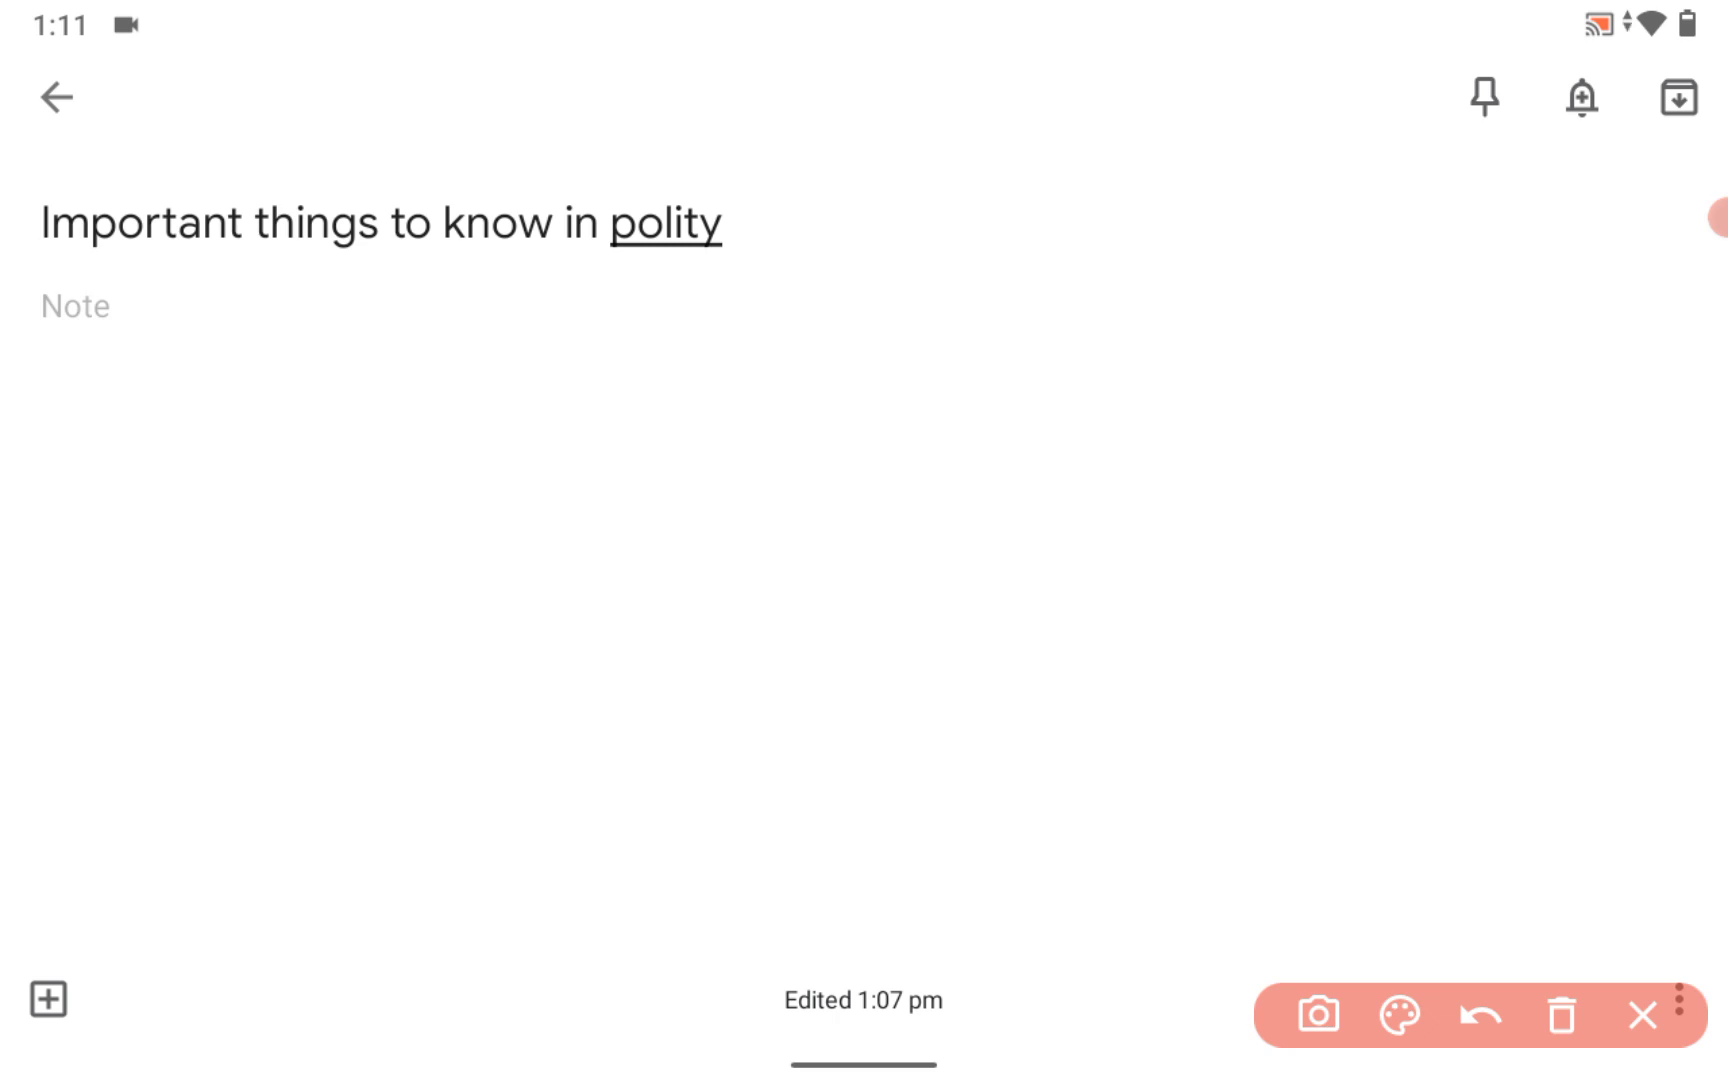
pyautogui.moveTo(1178, 565)
pyautogui.mouseDown()
pyautogui.moveTo(1188, 521)
pyautogui.moveTo(1245, 610)
pyautogui.mouseUp()
pyautogui.moveTo(1238, 538); pyautogui.dragTo(1325, 462)
pyautogui.moveTo(1220, 355); pyautogui.dragTo(1150, 390)
pyautogui.click(1282, 430)
pyautogui.moveTo(1225, 335)
pyautogui.mouseDown()
pyautogui.moveTo(1365, 386)
pyautogui.moveTo(1230, 330)
pyautogui.mouseUp()
pyautogui.moveTo(1365, 583)
pyautogui.mouseDown()
pyautogui.moveTo(1390, 605)
pyautogui.moveTo(1350, 632)
pyautogui.mouseUp()
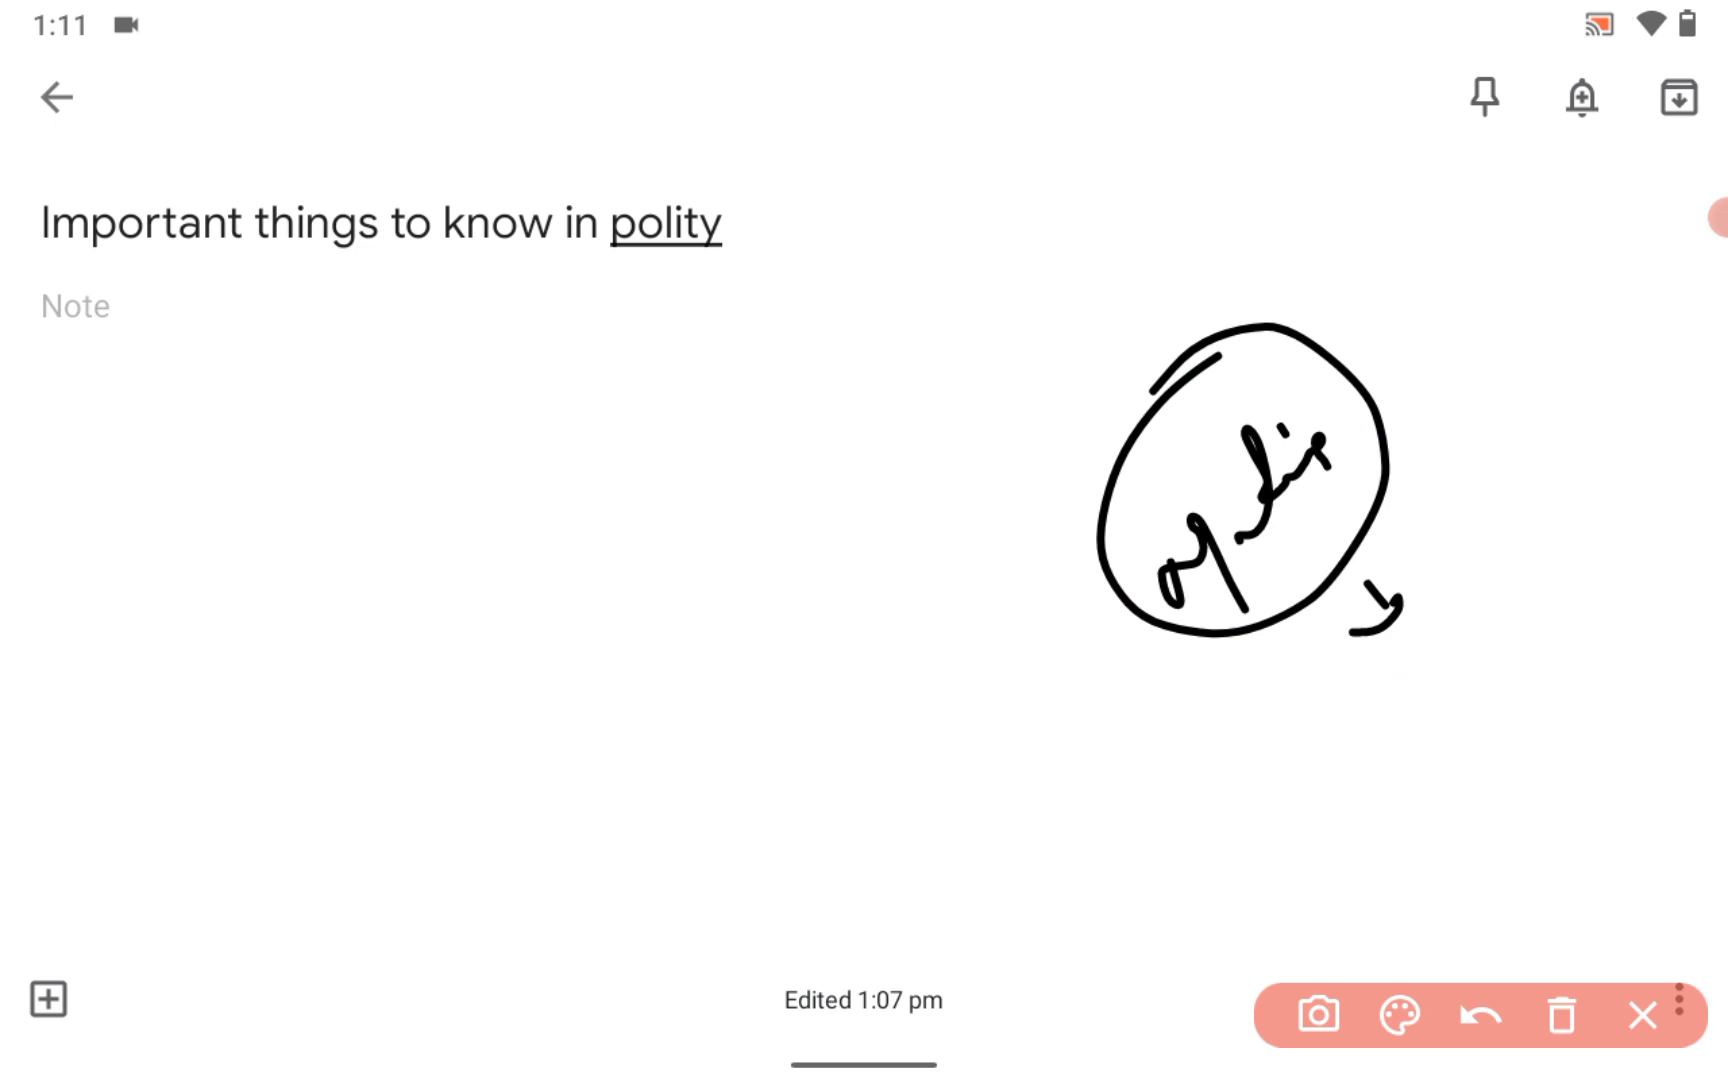
pyautogui.moveTo(1360, 705)
pyautogui.mouseDown()
pyautogui.moveTo(1367, 803)
pyautogui.moveTo(1435, 683)
pyautogui.moveTo(1550, 559)
pyautogui.moveTo(1605, 620)
pyautogui.mouseUp()
pyautogui.moveTo(1555, 505)
pyautogui.mouseDown()
pyautogui.moveTo(1531, 513)
pyautogui.moveTo(1630, 655)
pyautogui.moveTo(1612, 668)
pyautogui.mouseUp()
pyautogui.moveTo(1170, 637)
pyautogui.mouseDown()
pyautogui.moveTo(1092, 752)
pyautogui.moveTo(1143, 728)
pyautogui.mouseUp()
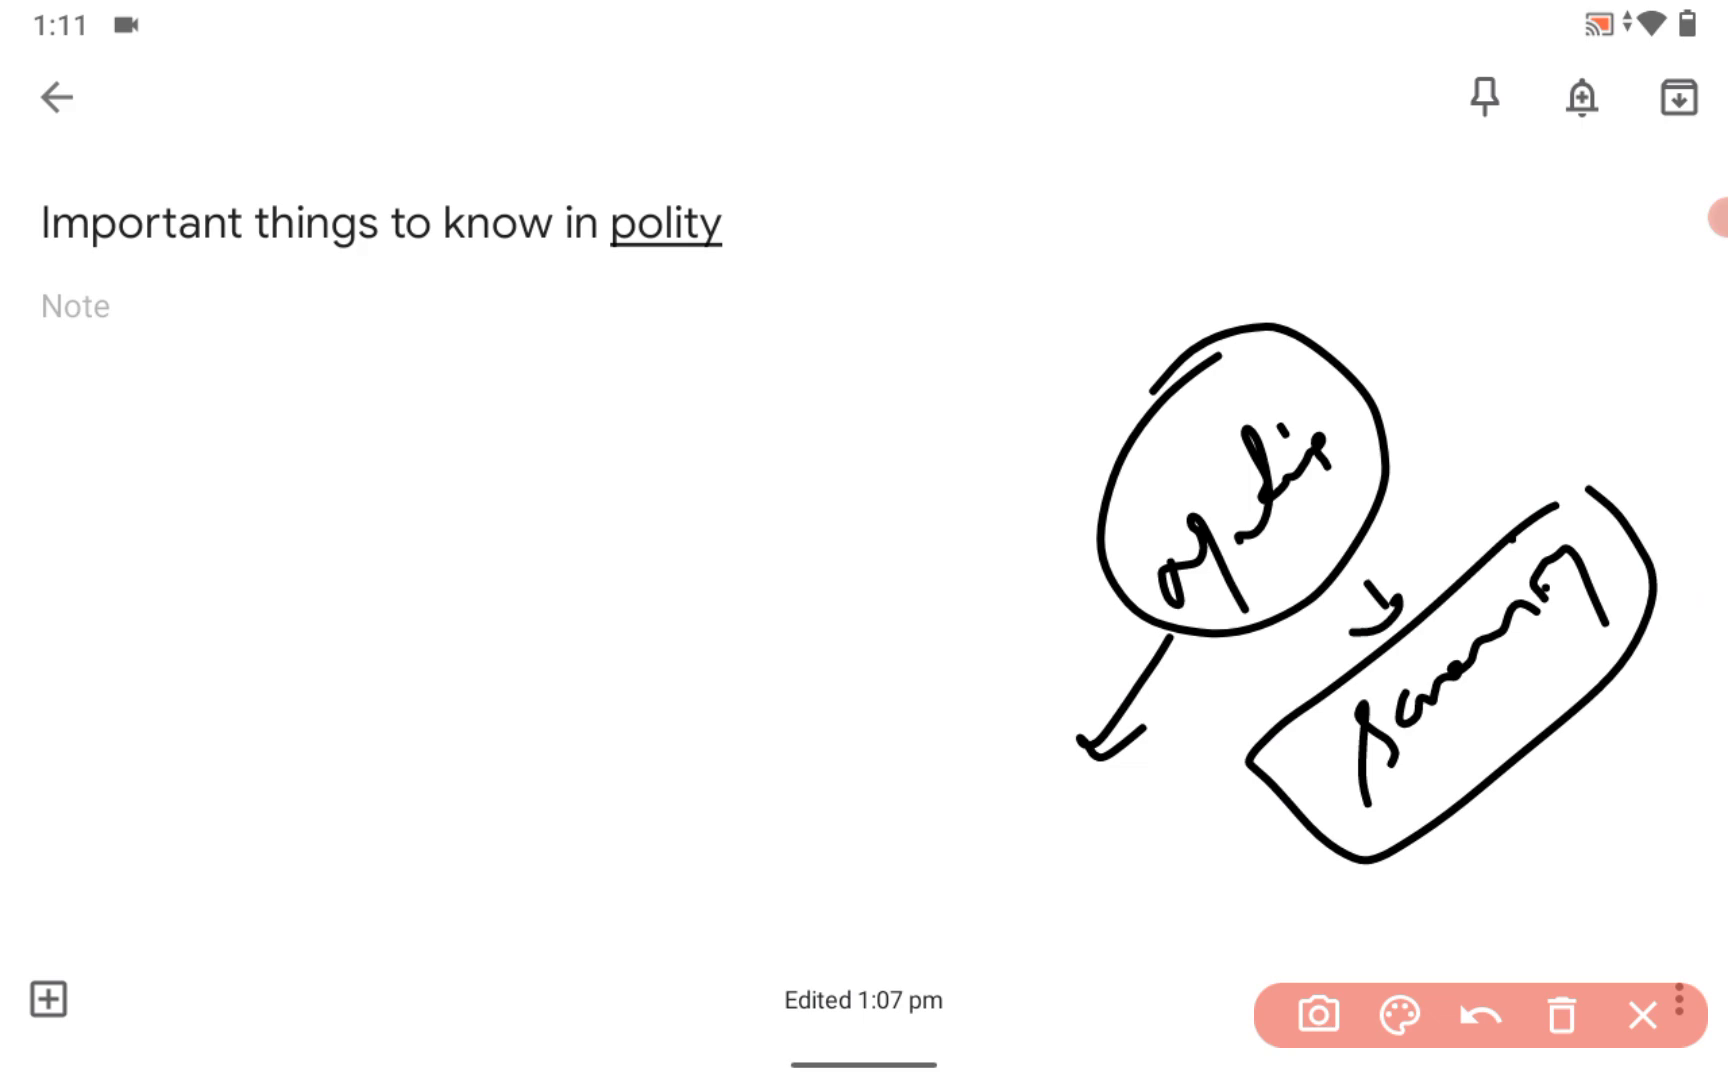
pyautogui.moveTo(1531, 536)
pyautogui.mouseDown()
pyautogui.moveTo(1641, 536)
pyautogui.moveTo(1273, 752)
pyautogui.moveTo(1612, 500)
pyautogui.mouseUp()
pyautogui.moveTo(1040, 556); pyautogui.dragTo(812, 698)
pyautogui.moveTo(462, 735)
pyautogui.mouseDown()
pyautogui.moveTo(459, 675)
pyautogui.moveTo(572, 670)
pyautogui.mouseUp()
pyautogui.click(502, 633)
pyautogui.moveTo(535, 570)
pyautogui.mouseDown()
pyautogui.moveTo(523, 812)
pyautogui.moveTo(570, 574)
pyautogui.mouseUp()
pyautogui.moveTo(757, 338); pyautogui.dragTo(622, 528)
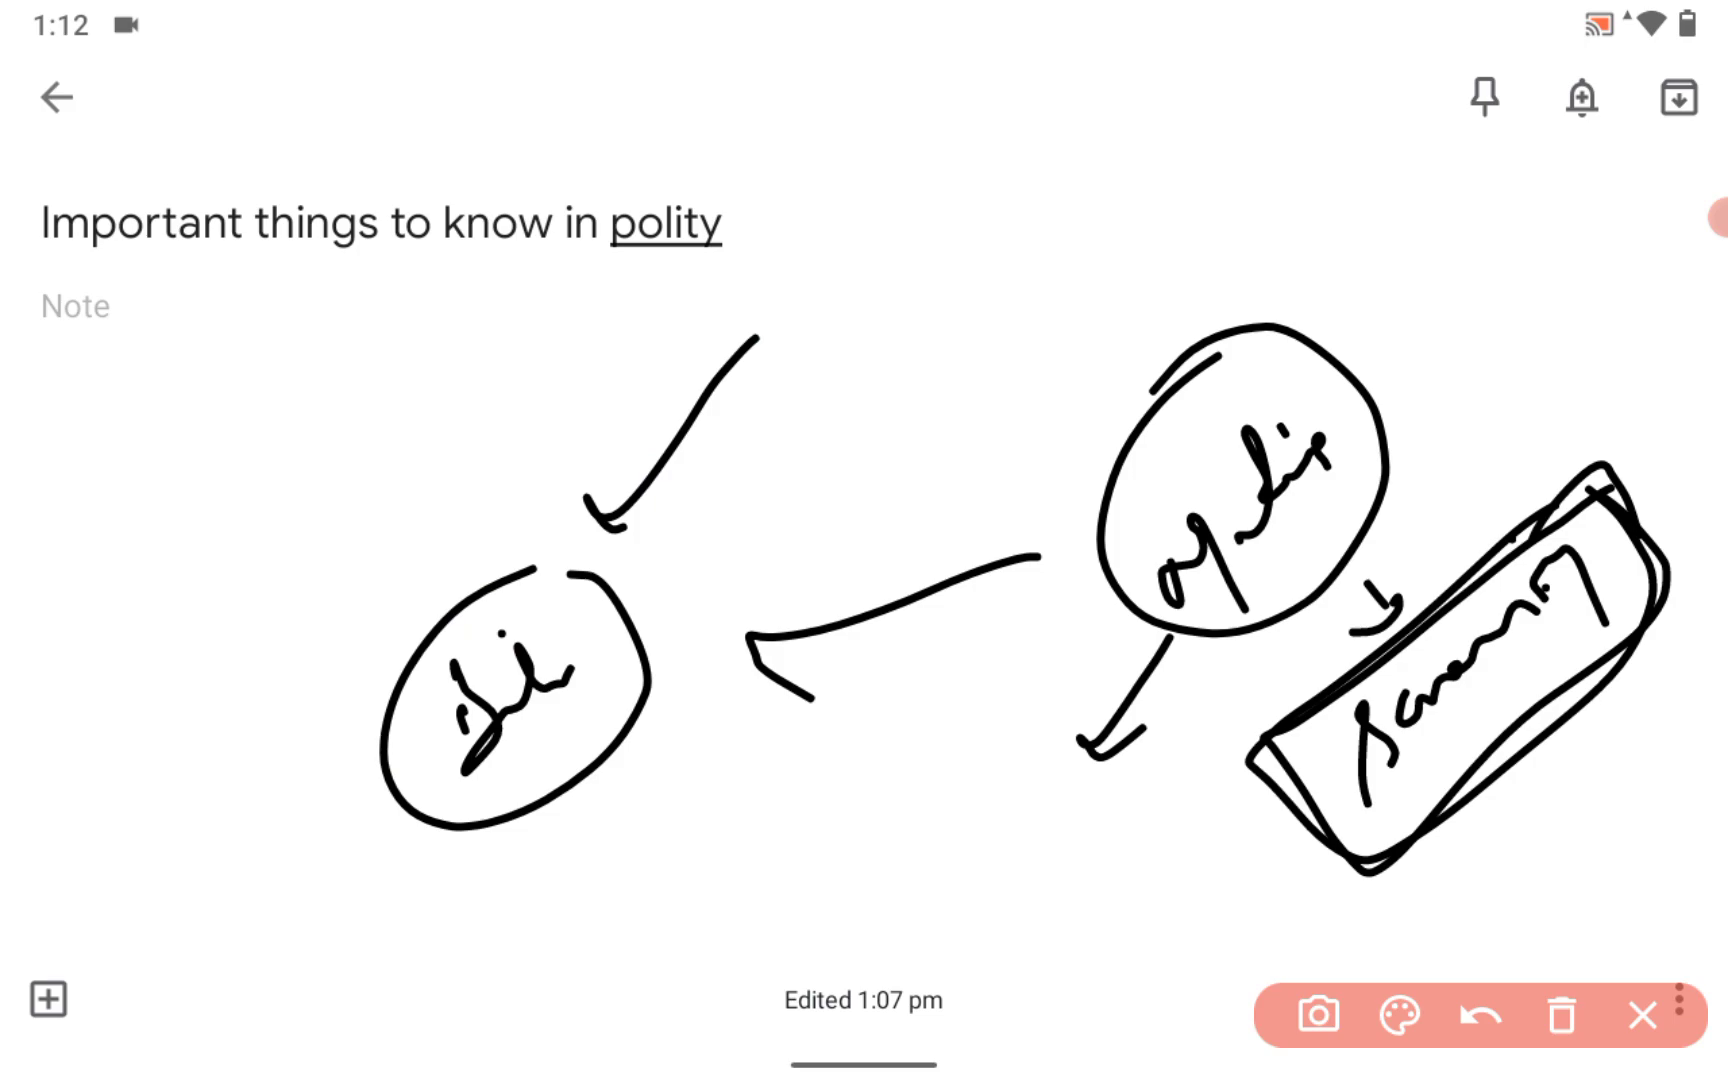
pyautogui.moveTo(922, 268); pyautogui.dragTo(928, 318)
pyautogui.moveTo(882, 260)
pyautogui.mouseDown()
pyautogui.moveTo(870, 295)
pyautogui.moveTo(916, 349)
pyautogui.mouseUp()
pyautogui.moveTo(1006, 240)
pyautogui.mouseDown()
pyautogui.moveTo(1025, 268)
pyautogui.moveTo(958, 362)
pyautogui.mouseUp()
pyautogui.click(970, 388)
pyautogui.moveTo(935, 354)
pyautogui.mouseDown()
pyautogui.moveTo(955, 369)
pyautogui.moveTo(1020, 337)
pyautogui.mouseUp()
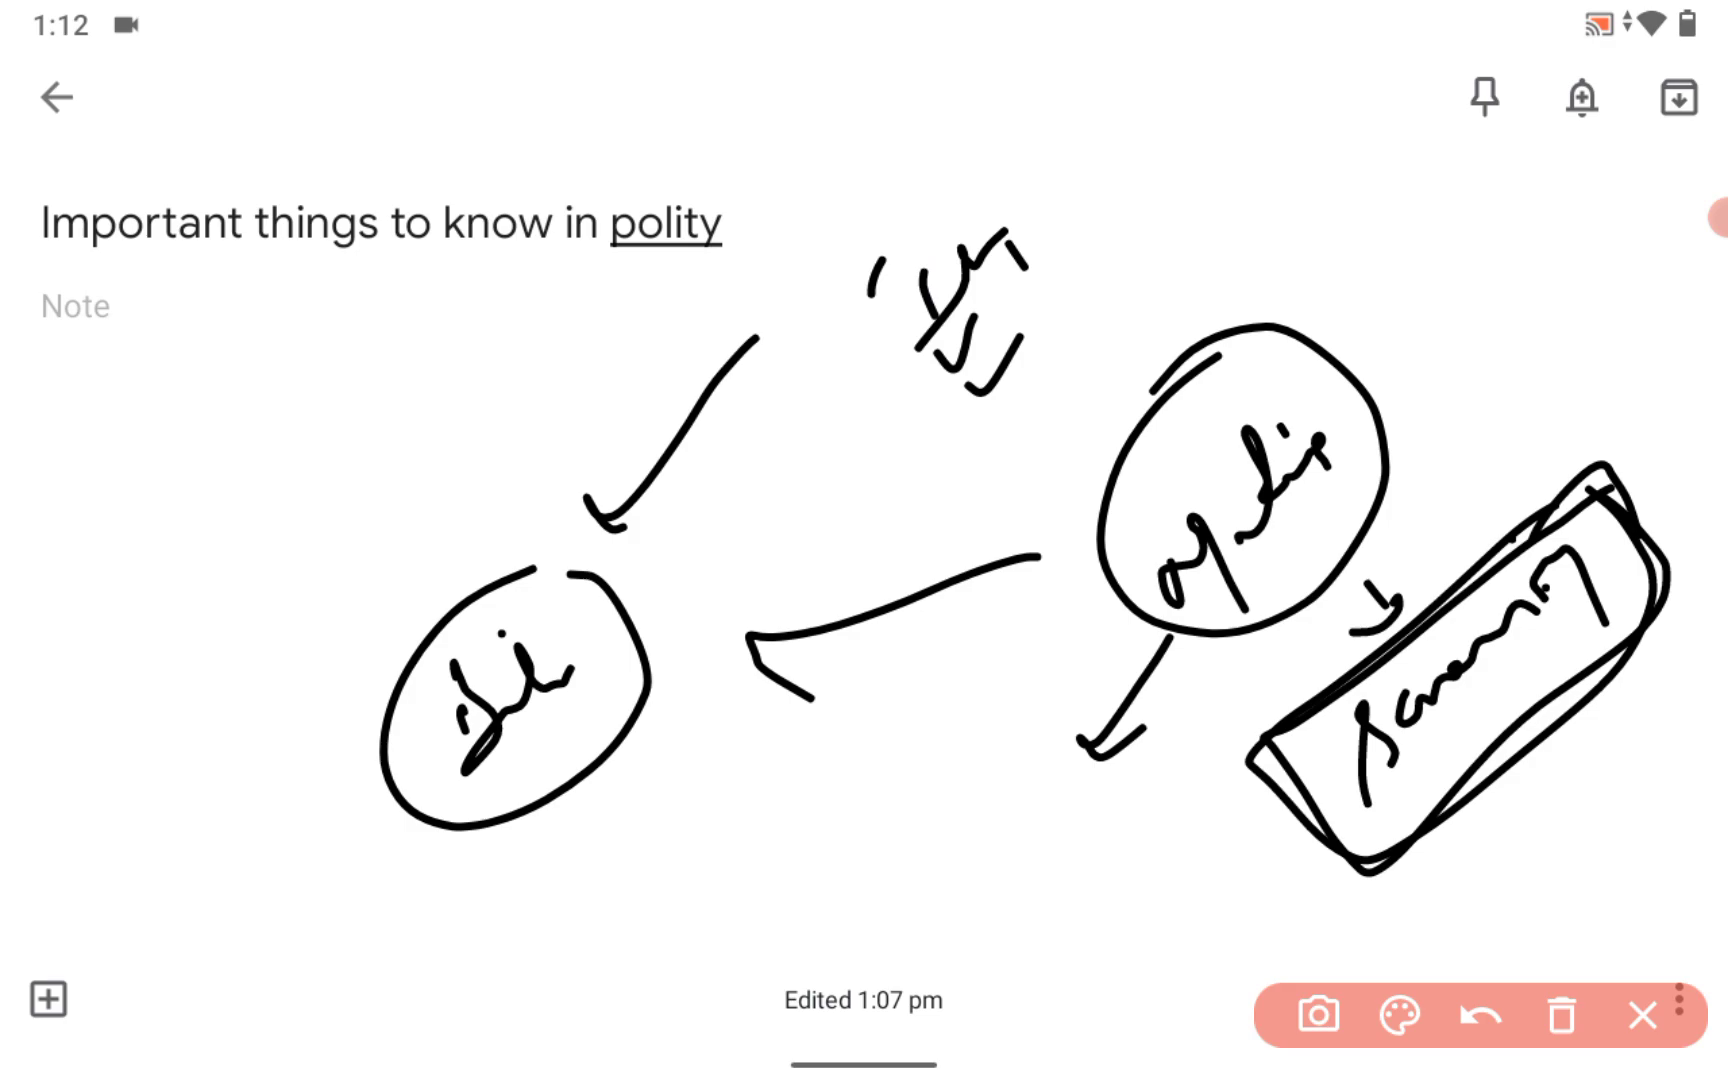
# Clear the drawing and handwrite cursive words across the upper right
pyautogui.click(1562, 1015)
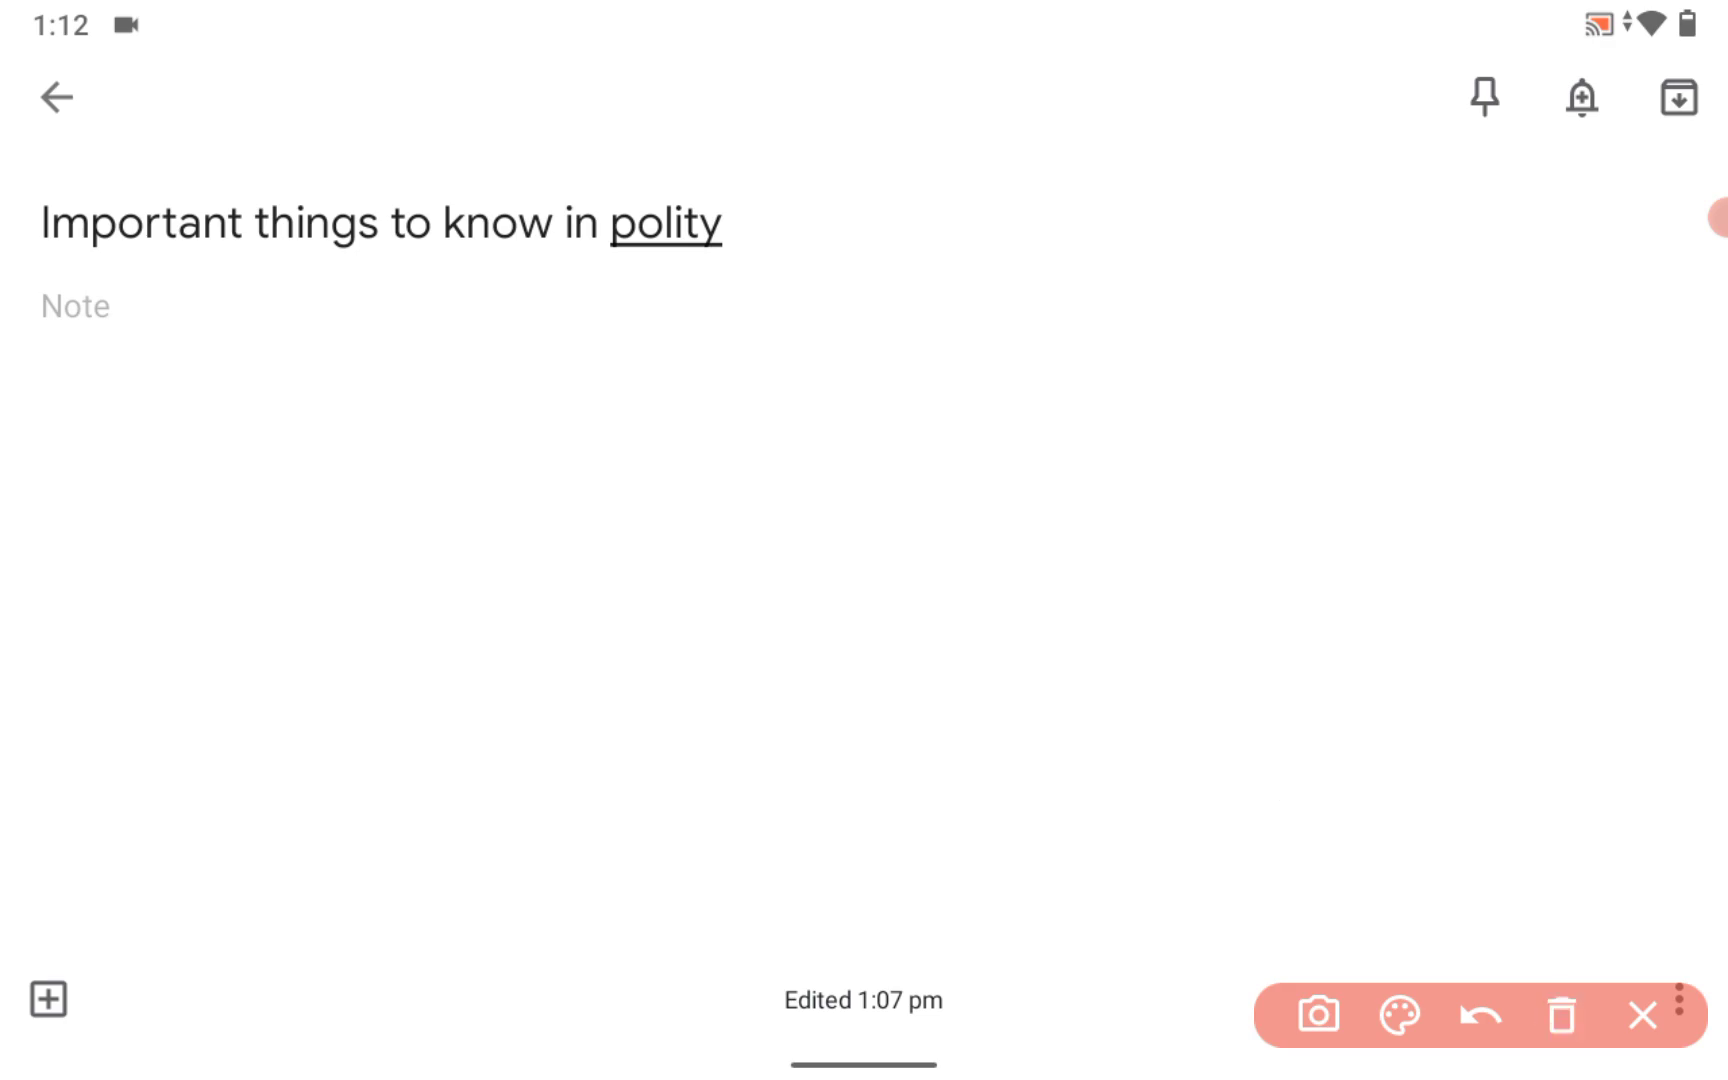
pyautogui.moveTo(1105, 512); pyautogui.dragTo(1220, 518)
pyautogui.moveTo(1252, 392)
pyautogui.mouseDown()
pyautogui.moveTo(1304, 401)
pyautogui.moveTo(1396, 200)
pyautogui.mouseUp()
pyautogui.moveTo(1258, 354); pyautogui.dragTo(1280, 333)
pyautogui.moveTo(1330, 478)
pyautogui.mouseDown()
pyautogui.moveTo(1446, 405)
pyautogui.moveTo(1500, 260)
pyautogui.mouseUp()
pyautogui.moveTo(1355, 588)
pyautogui.mouseDown()
pyautogui.moveTo(1378, 603)
pyautogui.moveTo(1373, 678)
pyautogui.mouseUp()
pyautogui.moveTo(1447, 605)
pyautogui.mouseDown()
pyautogui.moveTo(1439, 636)
pyautogui.moveTo(1547, 554)
pyautogui.moveTo(1589, 478)
pyautogui.moveTo(1589, 363)
pyautogui.moveTo(1615, 328)
pyautogui.mouseUp()
pyautogui.moveTo(1622, 385); pyautogui.dragTo(1668, 372)
pyautogui.click(1486, 422)
pyautogui.moveTo(1660, 541); pyautogui.dragTo(1643, 576)
# Write a circled word in the middle with an arrow down to 'Safe.'
pyautogui.moveTo(1030, 458)
pyautogui.mouseDown()
pyautogui.moveTo(995, 501)
pyautogui.moveTo(1146, 424)
pyautogui.moveTo(1178, 363)
pyautogui.mouseUp()
pyautogui.click(1088, 355)
pyautogui.moveTo(1072, 647); pyautogui.dragTo(1188, 490)
pyautogui.moveTo(1195, 258)
pyautogui.mouseDown()
pyautogui.moveTo(1219, 247)
pyautogui.moveTo(1080, 268)
pyautogui.mouseUp()
pyautogui.moveTo(1268, 516)
pyautogui.mouseDown()
pyautogui.moveTo(1313, 580)
pyautogui.moveTo(1295, 613)
pyautogui.mouseUp()
pyautogui.click(1300, 701)
pyautogui.moveTo(1294, 698); pyautogui.dragTo(1300, 790)
pyautogui.moveTo(1375, 728)
pyautogui.mouseDown()
pyautogui.moveTo(1354, 744)
pyautogui.moveTo(1396, 733)
pyautogui.moveTo(1465, 670)
pyautogui.mouseUp()
pyautogui.click(1480, 677)
# Add slashes under Safe, a down-left arrow from it, and a box around Safe
pyautogui.moveTo(1412, 793); pyautogui.dragTo(1355, 865)
pyautogui.moveTo(1395, 840); pyautogui.dragTo(1382, 870)
pyautogui.moveTo(1206, 790); pyautogui.dragTo(940, 857)
pyautogui.moveTo(964, 809); pyautogui.dragTo(965, 889)
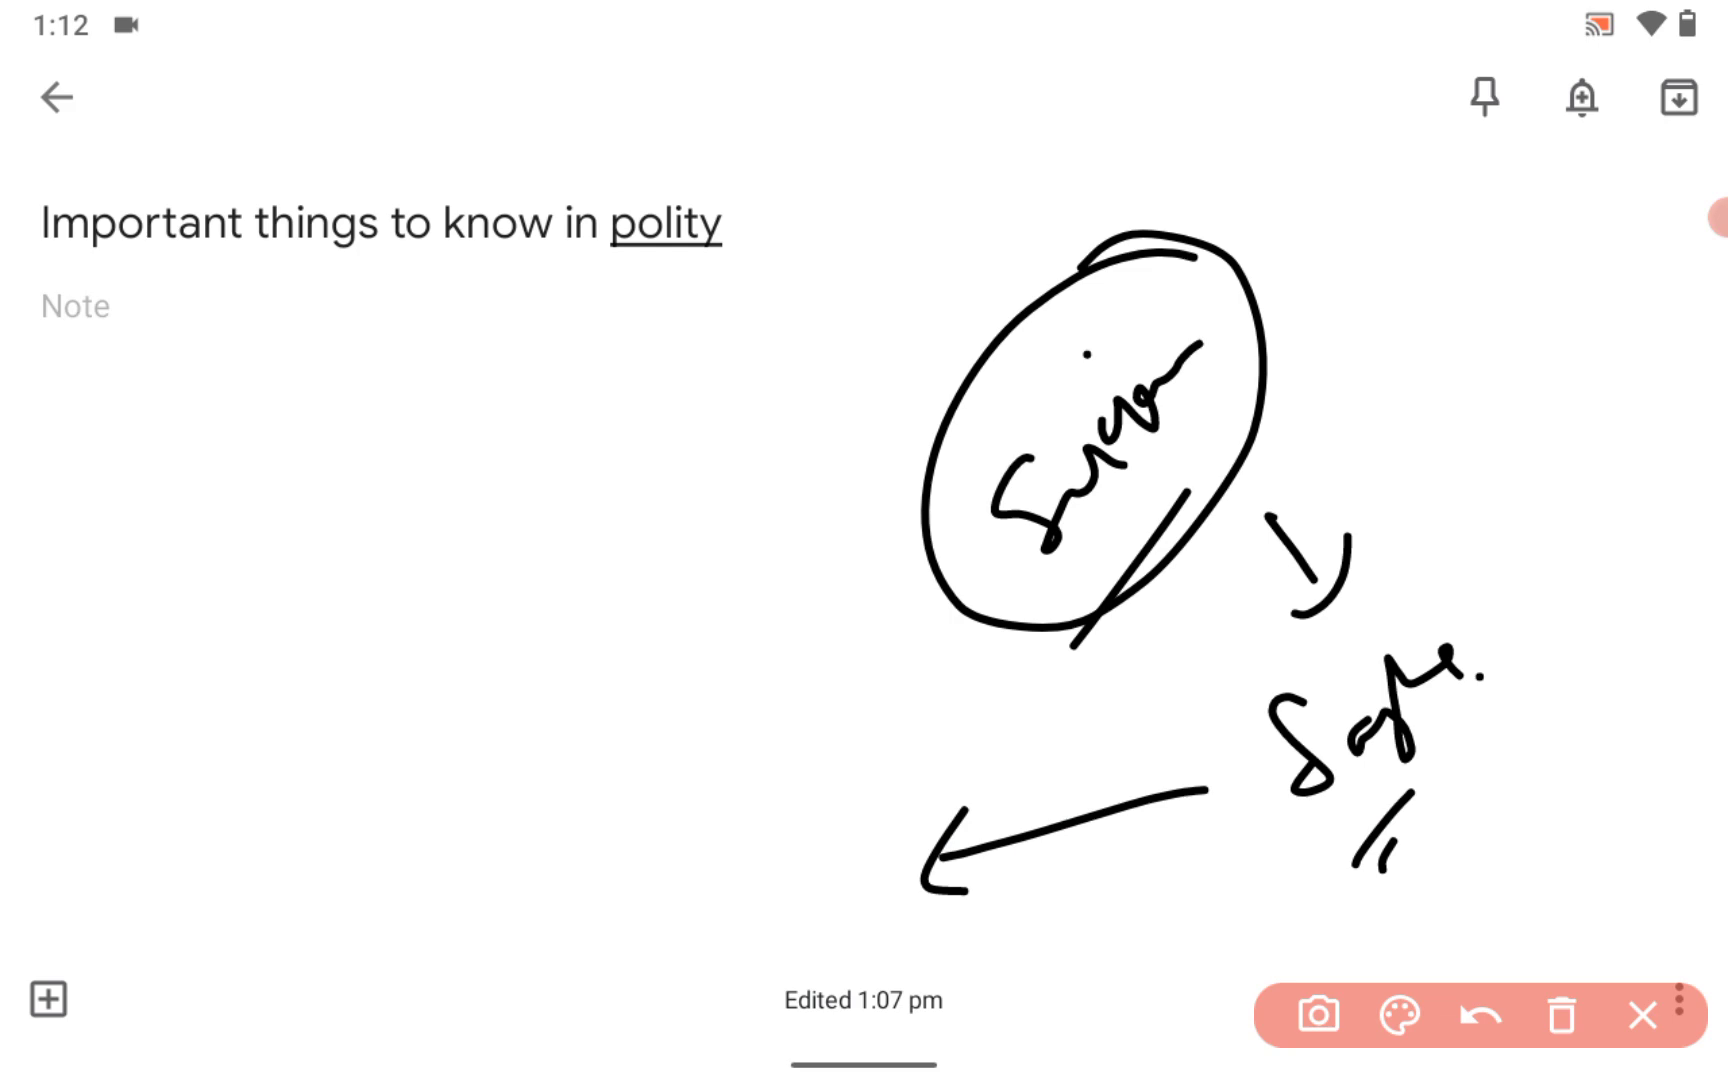
pyautogui.moveTo(1300, 650)
pyautogui.mouseDown()
pyautogui.moveTo(1512, 756)
pyautogui.moveTo(1300, 648)
pyautogui.mouseUp()
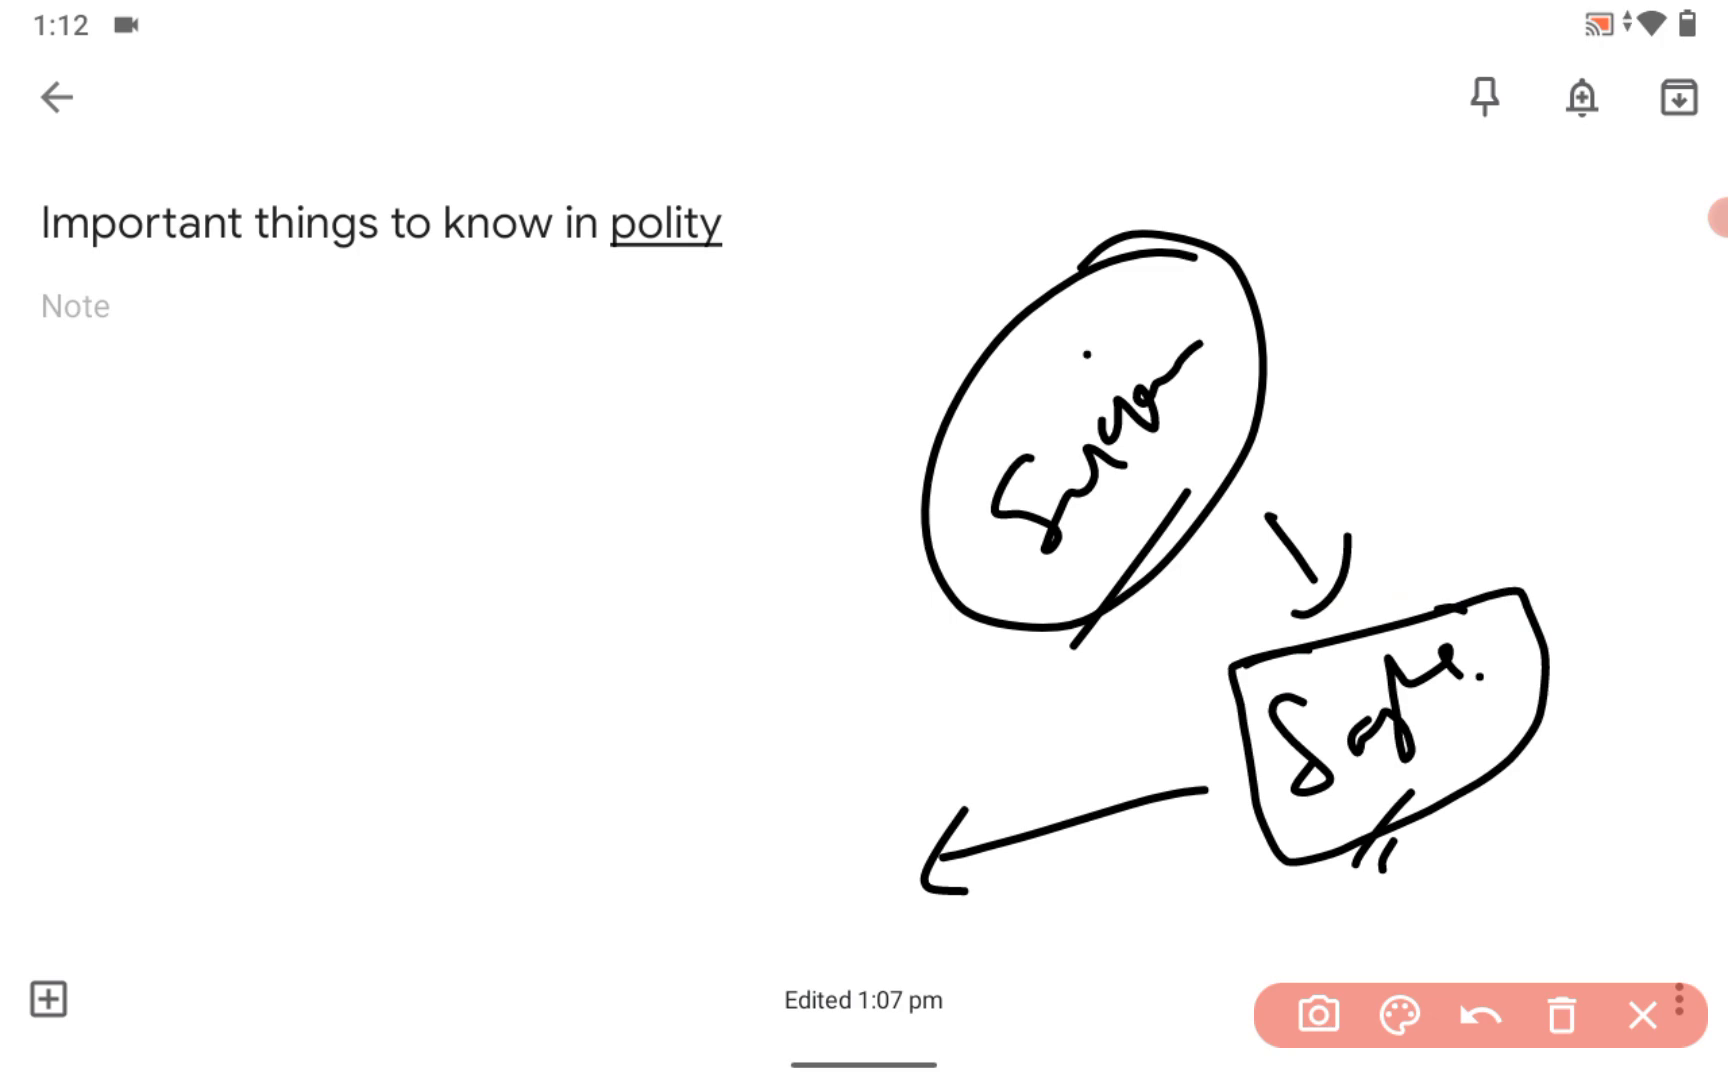
# Write two arrowed lines at left-centre, the second one starting with 'Call'
pyautogui.moveTo(432, 705); pyautogui.dragTo(483, 684)
pyautogui.moveTo(500, 710); pyautogui.dragTo(625, 688)
pyautogui.click(564, 692)
pyautogui.moveTo(513, 678); pyautogui.dragTo(529, 660)
pyautogui.moveTo(652, 676)
pyautogui.mouseDown()
pyautogui.moveTo(716, 640)
pyautogui.moveTo(764, 710)
pyautogui.mouseUp()
pyautogui.moveTo(768, 625); pyautogui.dragTo(860, 690)
pyautogui.click(890, 688)
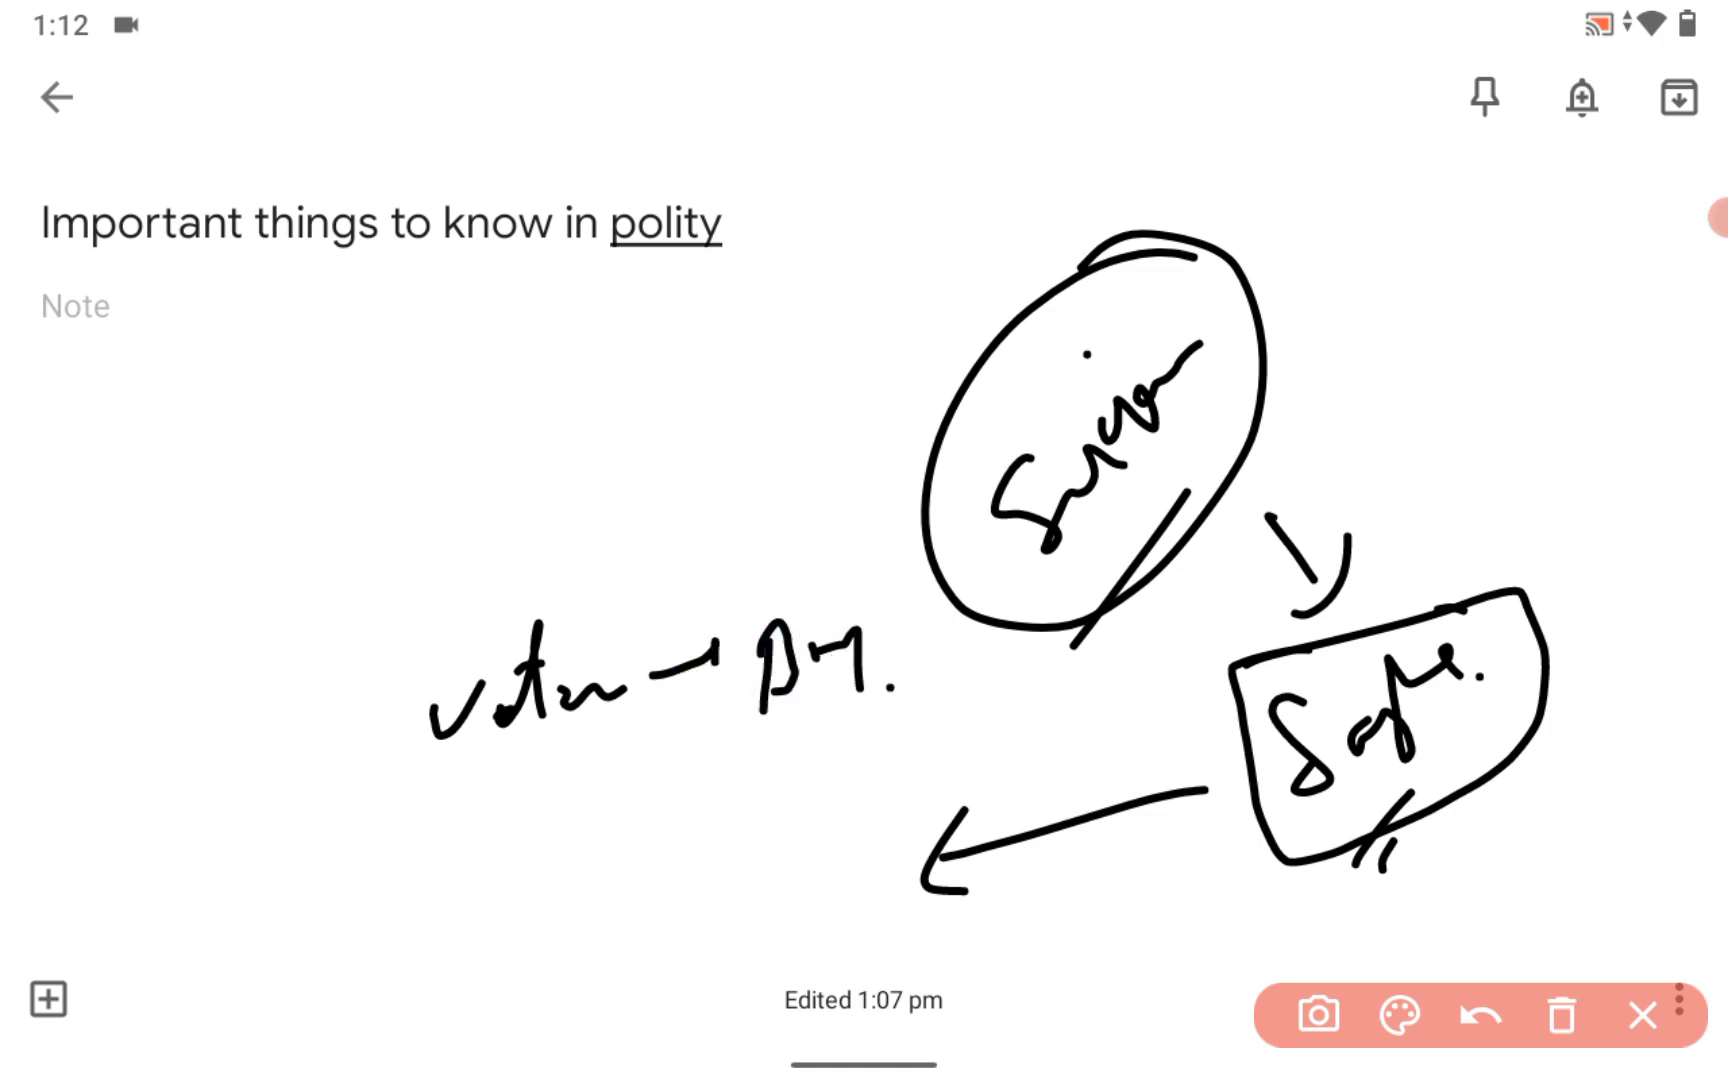
pyautogui.moveTo(492, 800)
pyautogui.mouseDown()
pyautogui.moveTo(513, 837)
pyautogui.moveTo(666, 810)
pyautogui.mouseUp()
pyautogui.moveTo(716, 803)
pyautogui.mouseDown()
pyautogui.moveTo(850, 806)
pyautogui.moveTo(914, 764)
pyautogui.moveTo(935, 792)
pyautogui.mouseUp()
pyautogui.click(960, 766)
# Retrace the Safe box outline and add small marks after both lines
pyautogui.moveTo(1530, 605)
pyautogui.mouseDown()
pyautogui.moveTo(1392, 633)
pyautogui.moveTo(1419, 825)
pyautogui.moveTo(1477, 609)
pyautogui.moveTo(1298, 832)
pyautogui.mouseUp()
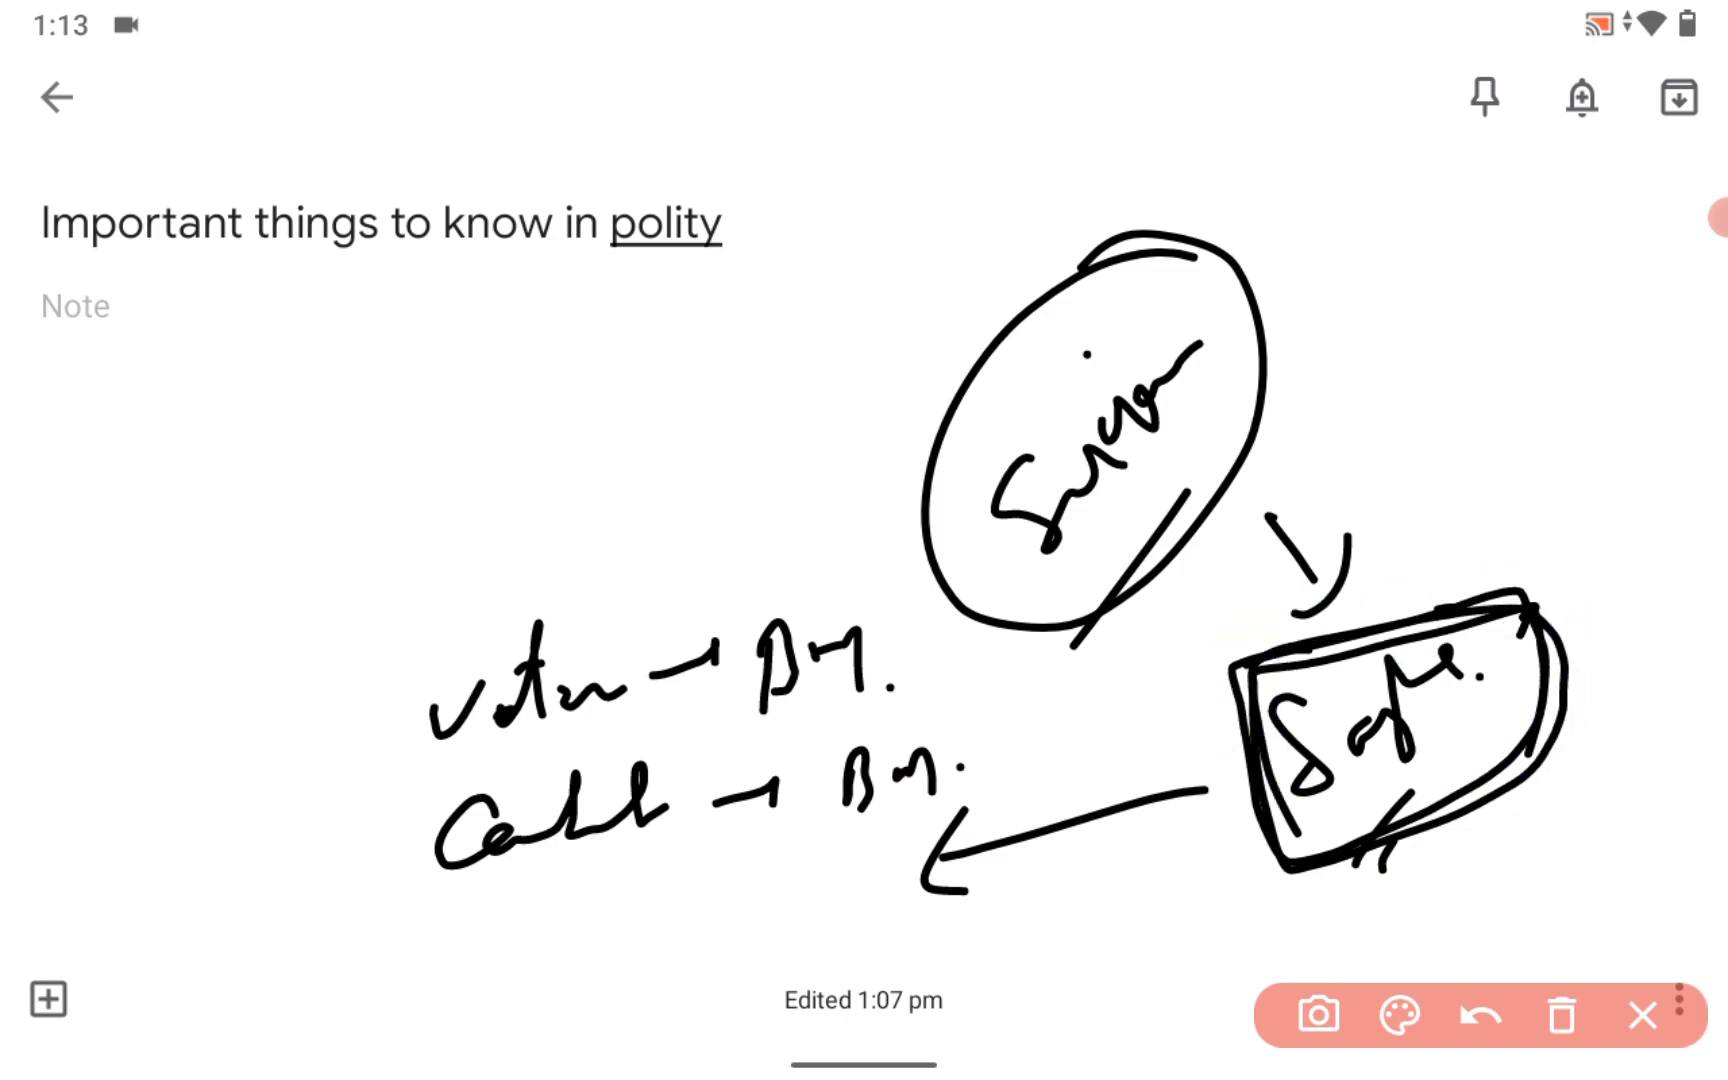
pyautogui.moveTo(910, 663); pyautogui.dragTo(958, 660)
pyautogui.moveTo(966, 703); pyautogui.dragTo(955, 728)
pyautogui.moveTo(1385, 648)
pyautogui.mouseDown()
pyautogui.moveTo(1508, 779)
pyautogui.moveTo(1528, 625)
pyautogui.mouseUp()
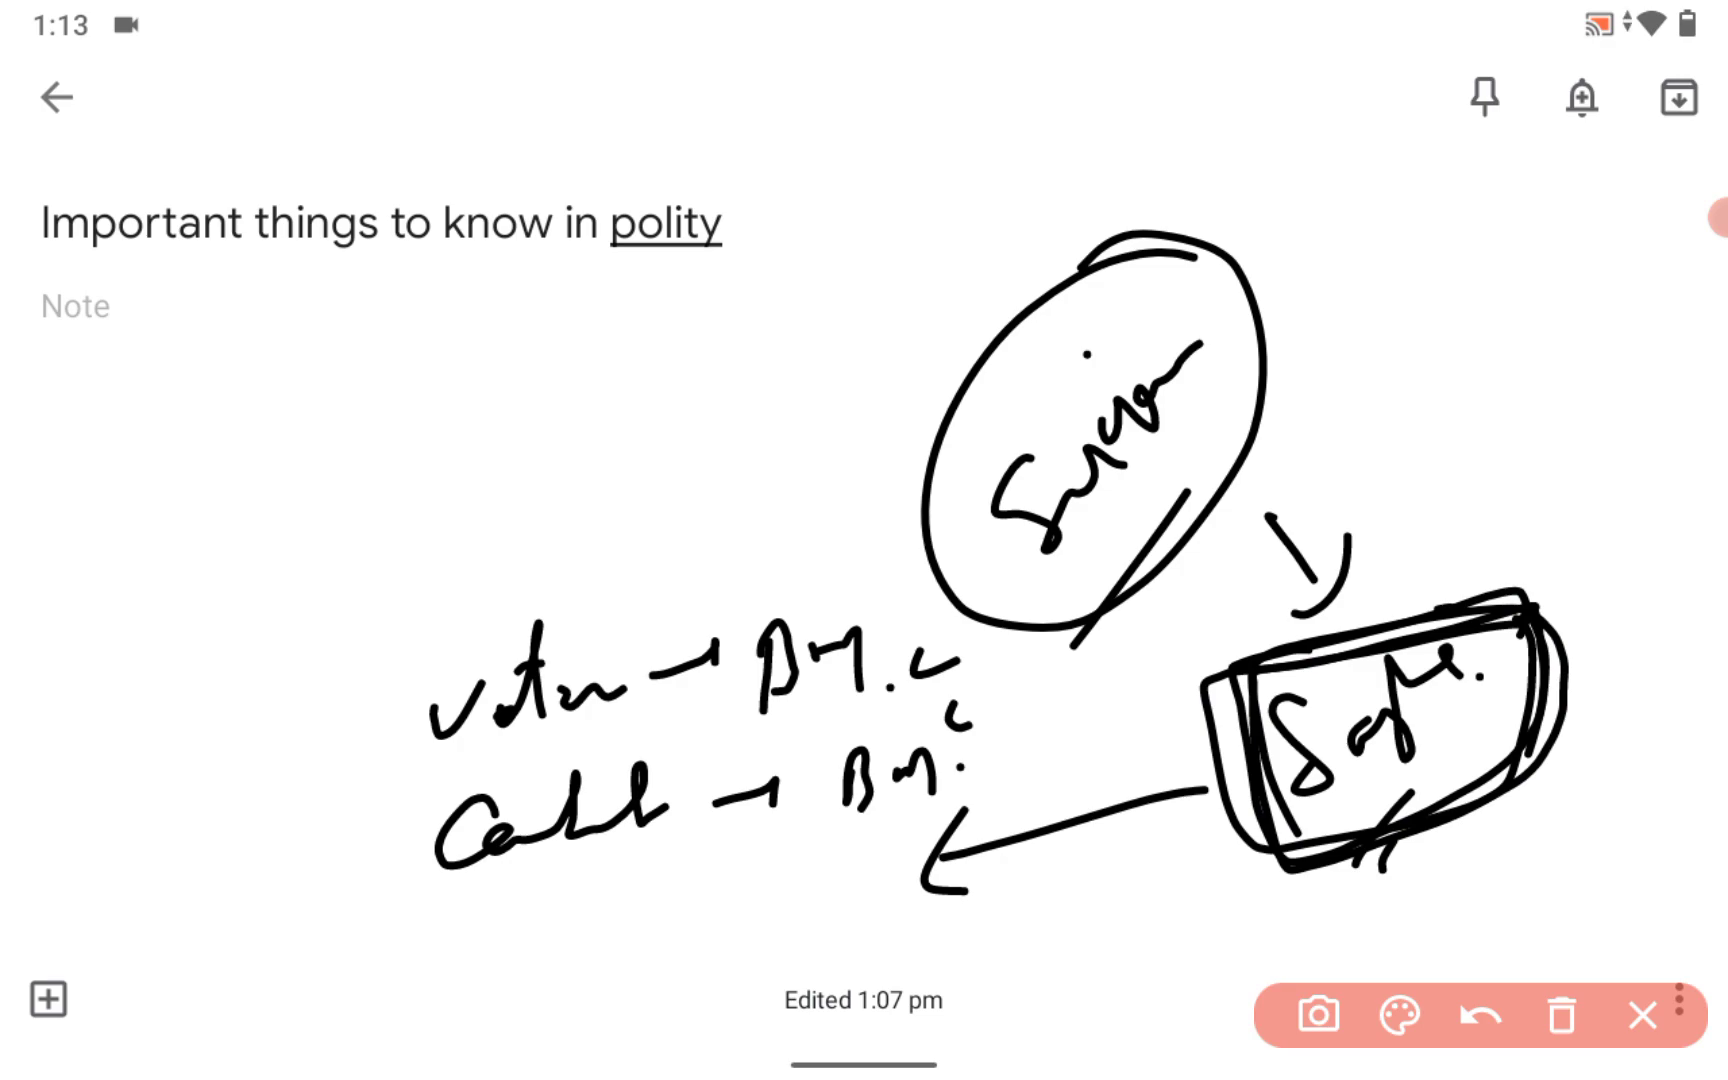
# Write 1993 right of the central oval, circle it, and add marks below
pyautogui.moveTo(1403, 366); pyautogui.dragTo(1420, 416)
pyautogui.moveTo(1470, 325); pyautogui.dragTo(1445, 388)
pyautogui.moveTo(1525, 320); pyautogui.dragTo(1508, 372)
pyautogui.moveTo(1545, 300); pyautogui.dragTo(1570, 332)
pyautogui.moveTo(1440, 255); pyautogui.dragTo(1406, 282)
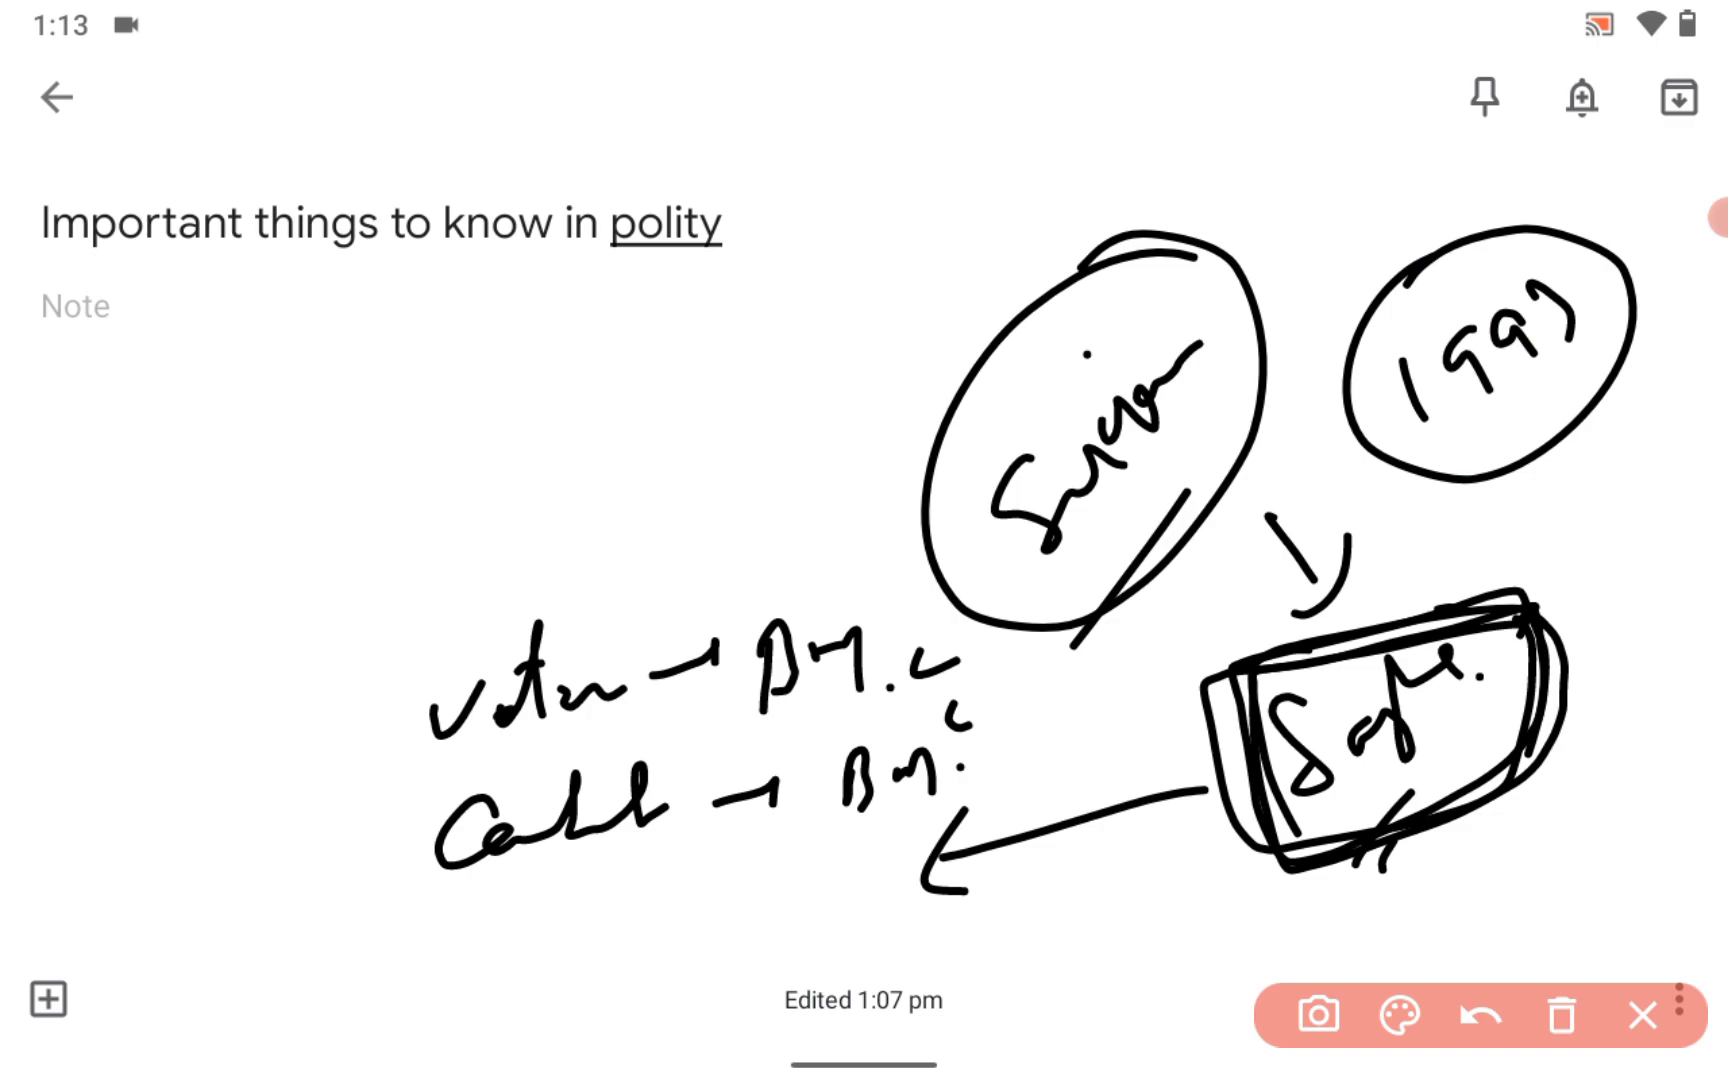
pyautogui.moveTo(1566, 428); pyautogui.dragTo(1600, 462)
pyautogui.moveTo(1566, 505)
pyautogui.mouseDown()
pyautogui.moveTo(1620, 503)
pyautogui.moveTo(1605, 572)
pyautogui.mouseUp()
pyautogui.moveTo(1656, 555); pyautogui.dragTo(1631, 610)
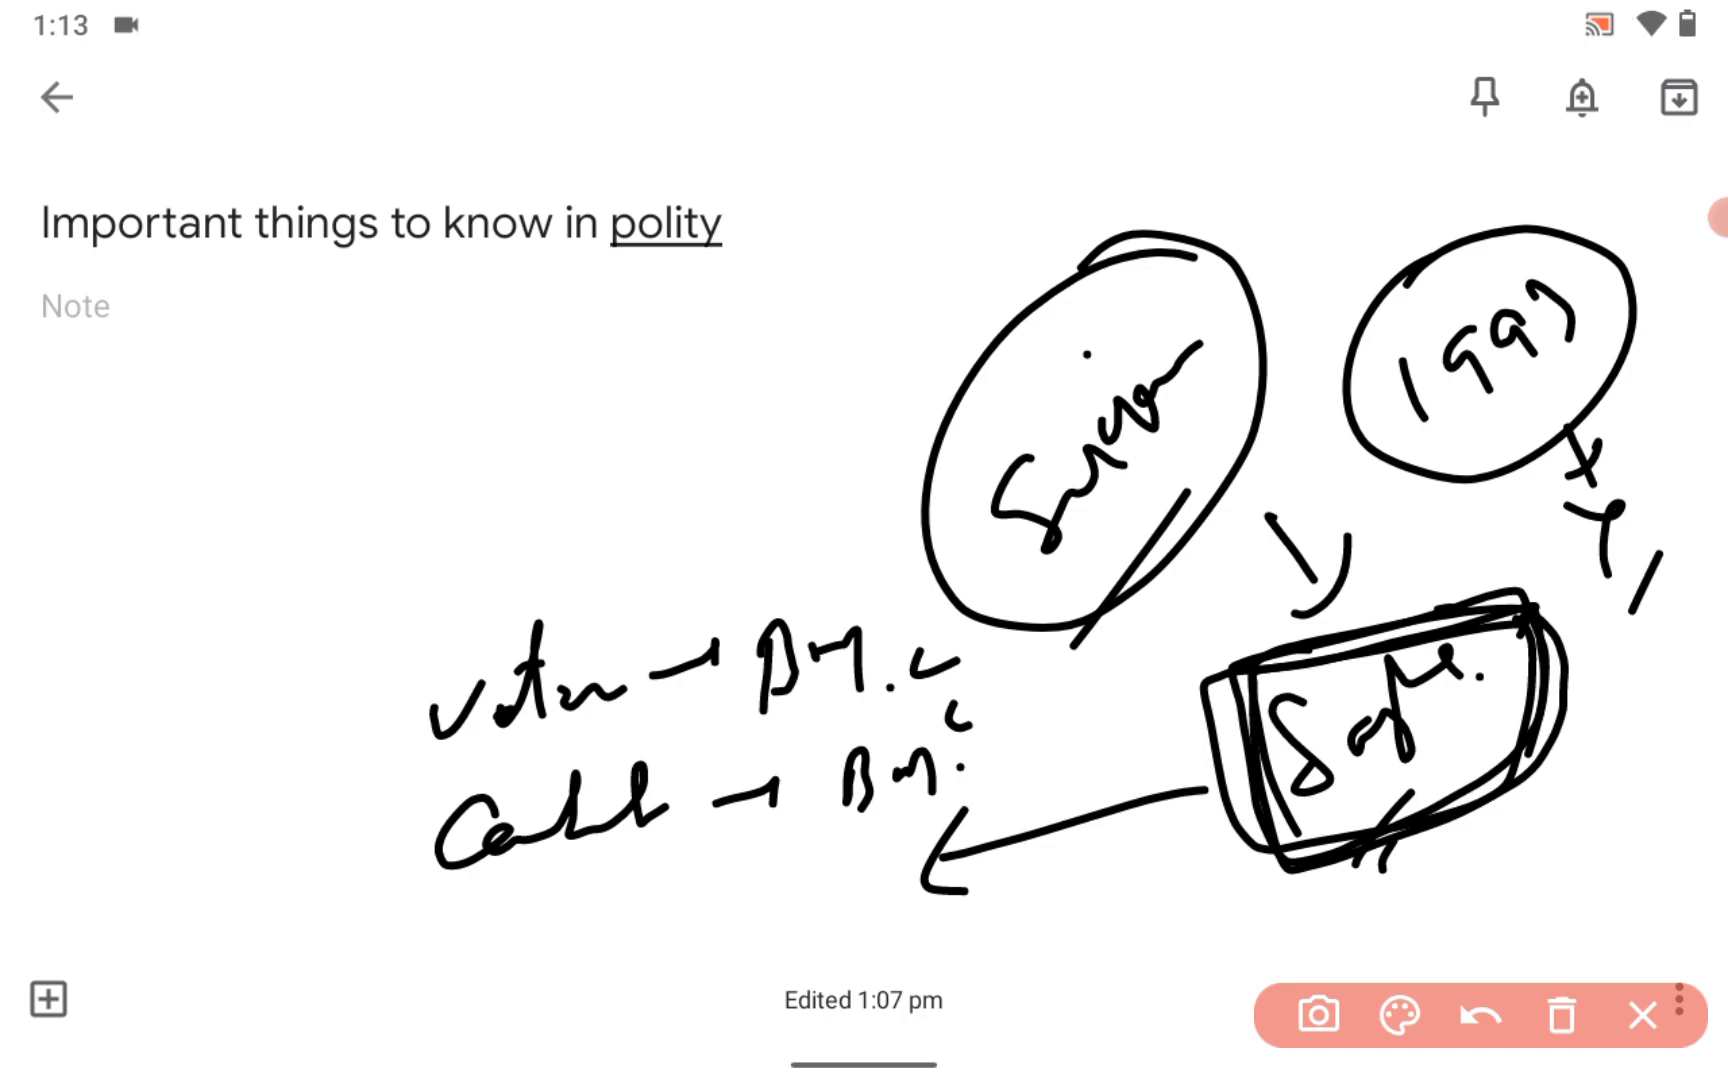
# Draw a line left from the central oval to a circled year at upper left
pyautogui.moveTo(990, 465)
pyautogui.mouseDown()
pyautogui.moveTo(825, 505)
pyautogui.moveTo(743, 568)
pyautogui.mouseUp()
pyautogui.moveTo(440, 455); pyautogui.dragTo(445, 525)
pyautogui.moveTo(476, 495); pyautogui.dragTo(500, 492)
pyautogui.moveTo(520, 460)
pyautogui.mouseDown()
pyautogui.moveTo(548, 467)
pyautogui.moveTo(565, 440)
pyautogui.mouseUp()
pyautogui.moveTo(578, 425); pyautogui.dragTo(600, 412)
pyautogui.moveTo(518, 345); pyautogui.dragTo(690, 400)
pyautogui.moveTo(470, 393); pyautogui.dragTo(690, 368)
pyautogui.moveTo(560, 445); pyautogui.dragTo(628, 403)
pyautogui.moveTo(600, 430); pyautogui.dragTo(605, 490)
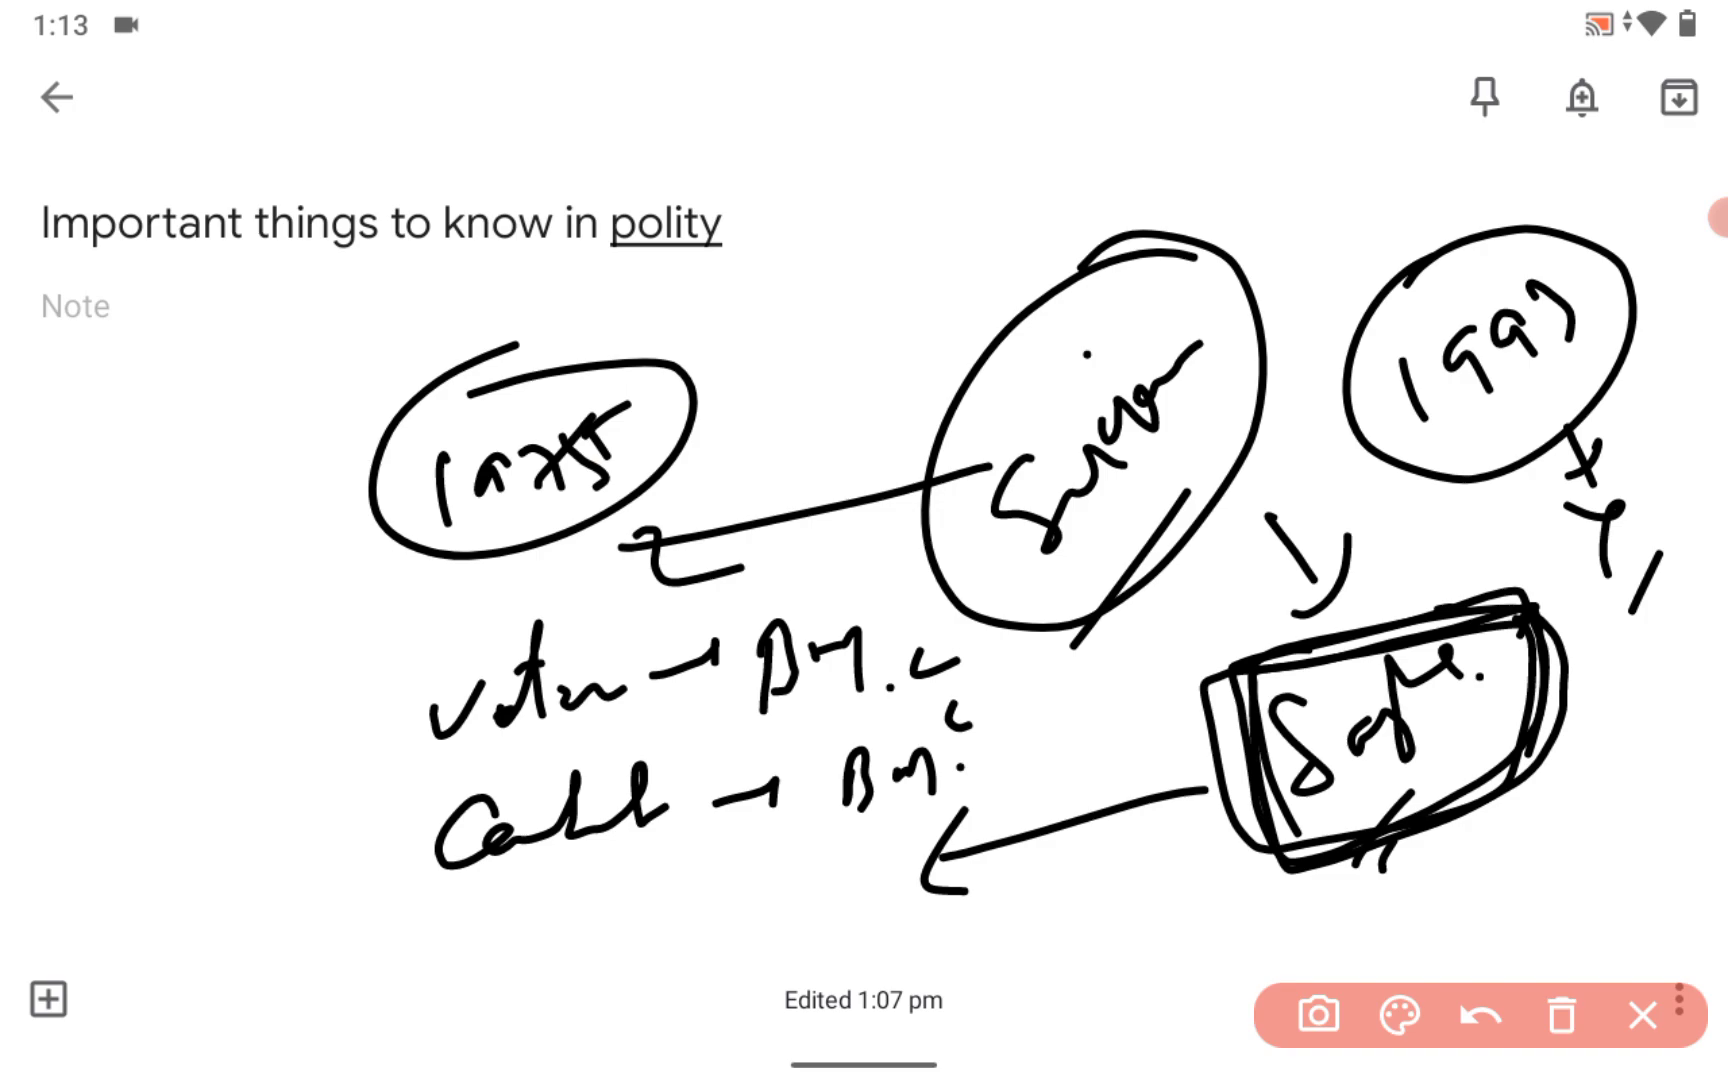
# Draw an arrow down to a circled 1950, with another arrow below it
pyautogui.moveTo(398, 548); pyautogui.dragTo(310, 660)
pyautogui.moveTo(267, 645); pyautogui.dragTo(328, 669)
pyautogui.moveTo(155, 793); pyautogui.dragTo(185, 843)
pyautogui.moveTo(224, 771); pyautogui.dragTo(232, 803)
pyautogui.moveTo(270, 760)
pyautogui.mouseDown()
pyautogui.moveTo(278, 800)
pyautogui.moveTo(322, 735)
pyautogui.mouseUp()
pyautogui.moveTo(278, 663); pyautogui.dragTo(330, 672)
pyautogui.moveTo(207, 690); pyautogui.dragTo(290, 672)
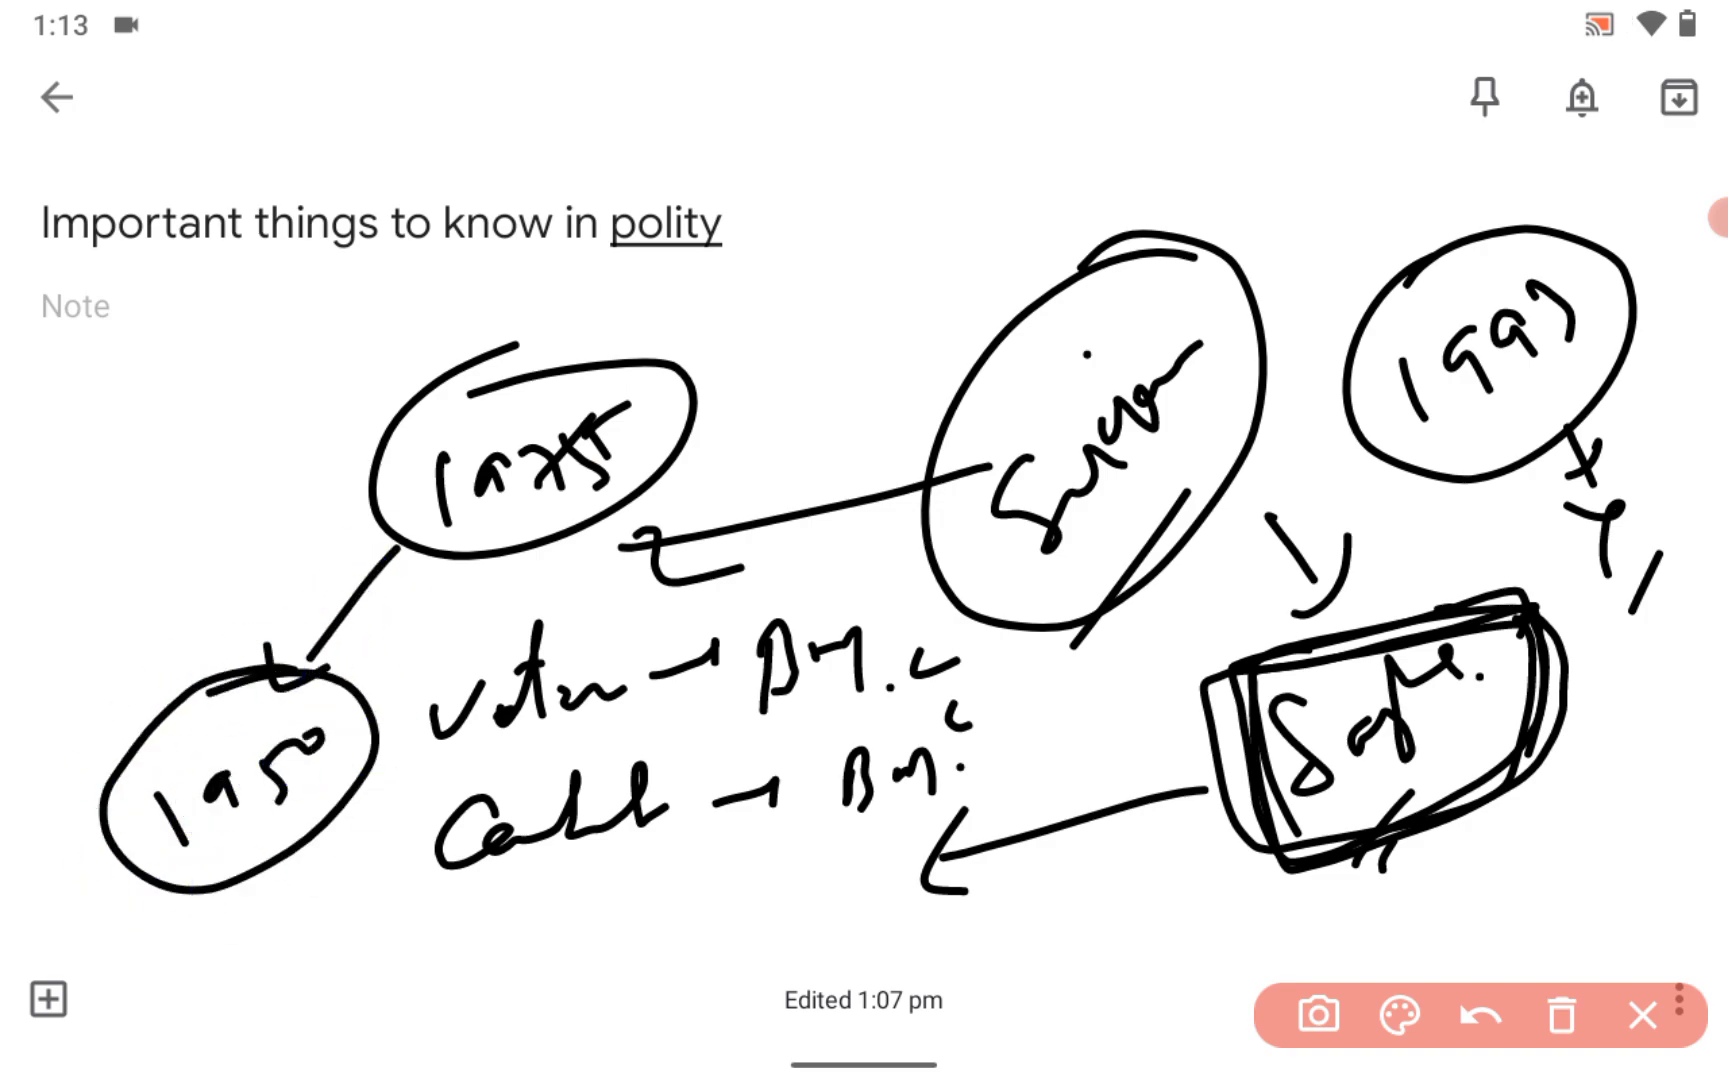
pyautogui.moveTo(276, 828); pyautogui.dragTo(294, 905)
pyautogui.moveTo(321, 889); pyautogui.dragTo(276, 922)
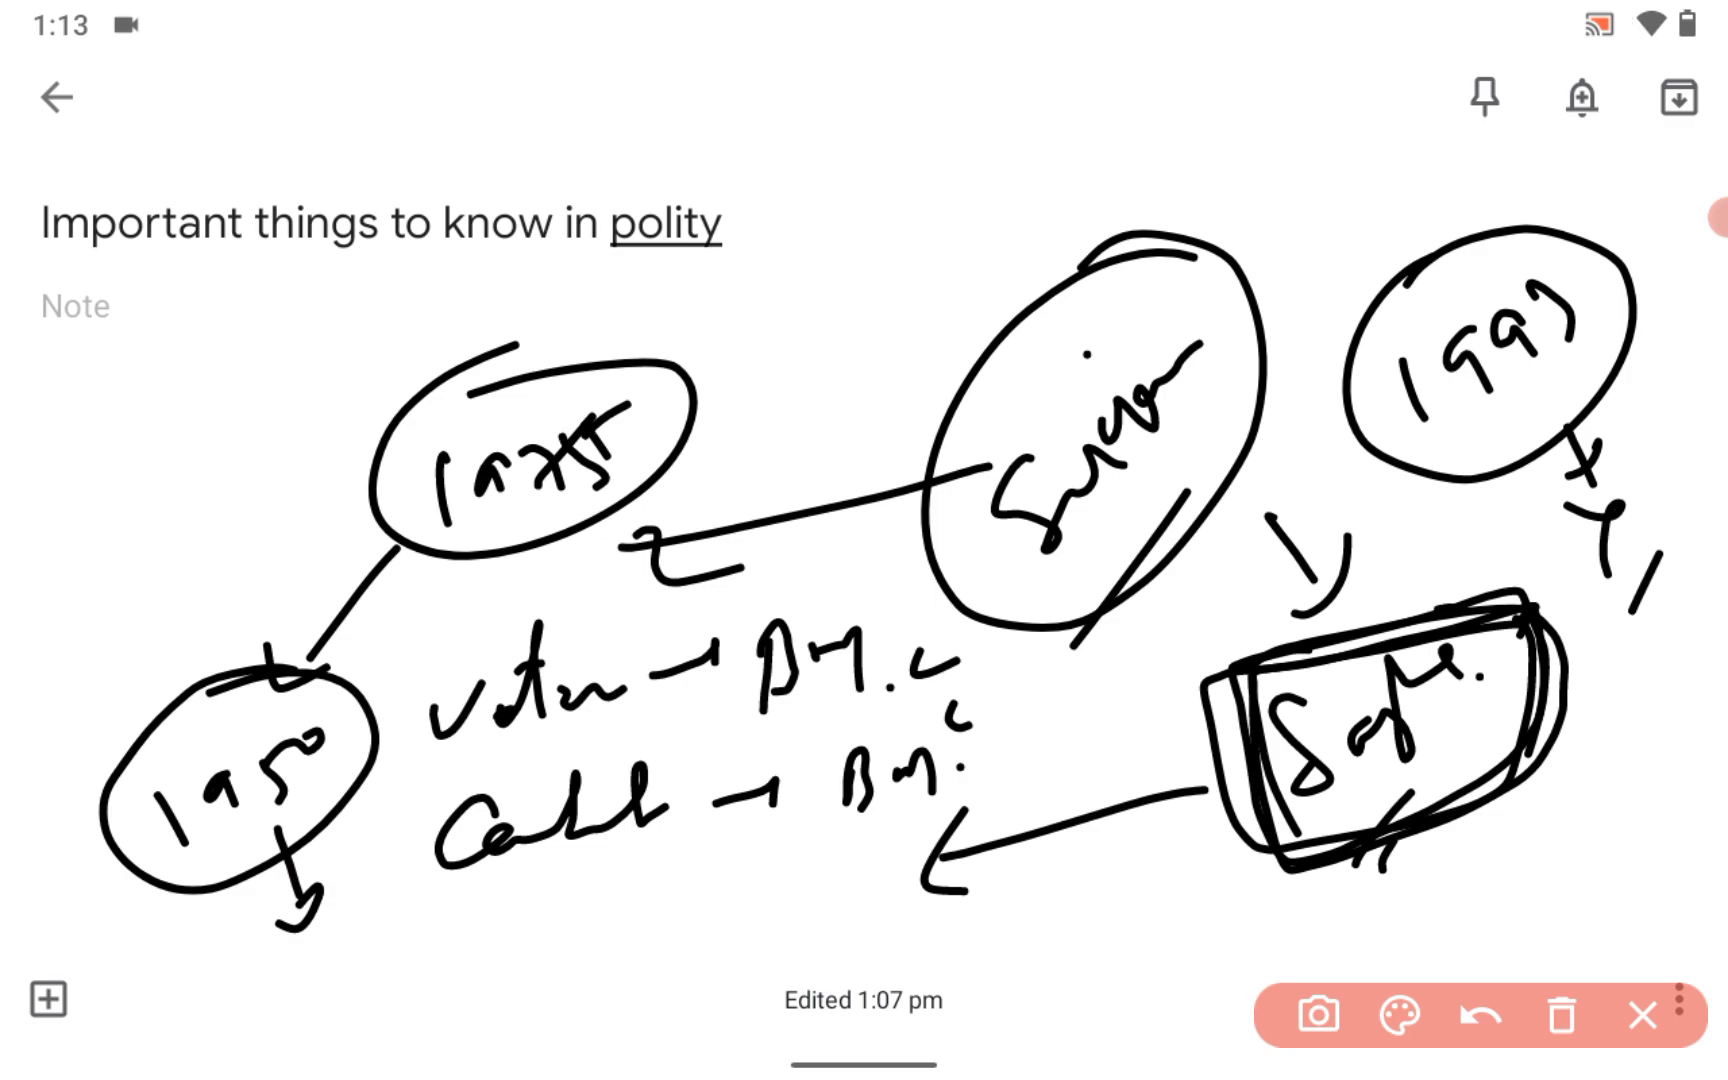
# Clear the drawing and write 'At 37(')' with 35(') below it
pyautogui.click(1561, 1015)
pyautogui.moveTo(1205, 482)
pyautogui.mouseDown()
pyautogui.moveTo(1230, 567)
pyautogui.moveTo(1300, 494)
pyautogui.moveTo(1370, 502)
pyautogui.moveTo(1400, 568)
pyautogui.mouseUp()
pyautogui.moveTo(1419, 501); pyautogui.dragTo(1460, 530)
pyautogui.moveTo(1500, 430)
pyautogui.mouseDown()
pyautogui.moveTo(1488, 482)
pyautogui.moveTo(1515, 440)
pyautogui.mouseUp()
pyautogui.moveTo(1522, 385); pyautogui.dragTo(1552, 460)
pyautogui.moveTo(1428, 648); pyautogui.dragTo(1470, 697)
pyautogui.moveTo(1484, 631); pyautogui.dragTo(1524, 658)
pyautogui.moveTo(1544, 559)
pyautogui.mouseDown()
pyautogui.moveTo(1520, 675)
pyautogui.moveTo(1585, 615)
pyautogui.mouseUp()
pyautogui.moveTo(1592, 545); pyautogui.dragTo(1595, 565)
pyautogui.moveTo(1605, 500); pyautogui.dragTo(1632, 590)
# Add tick and slash strokes below the numbers and circle the note with a large ellipse
pyautogui.moveTo(1262, 700)
pyautogui.mouseDown()
pyautogui.moveTo(1304, 752)
pyautogui.moveTo(1332, 690)
pyautogui.mouseUp()
pyautogui.moveTo(1377, 735); pyautogui.dragTo(1325, 788)
pyautogui.moveTo(1553, 328)
pyautogui.mouseDown()
pyautogui.moveTo(1709, 552)
pyautogui.moveTo(1465, 330)
pyautogui.mouseUp()
pyautogui.moveTo(1218, 858); pyautogui.dragTo(1280, 790)
pyautogui.moveTo(1250, 870); pyautogui.dragTo(1300, 808)
# Link the note to a circled word on the left, erase everything, and draw a single tick
pyautogui.moveTo(1108, 636); pyautogui.dragTo(888, 748)
pyautogui.moveTo(681, 686); pyautogui.dragTo(775, 622)
pyautogui.moveTo(744, 694); pyautogui.dragTo(825, 615)
pyautogui.moveTo(675, 533); pyautogui.dragTo(775, 487)
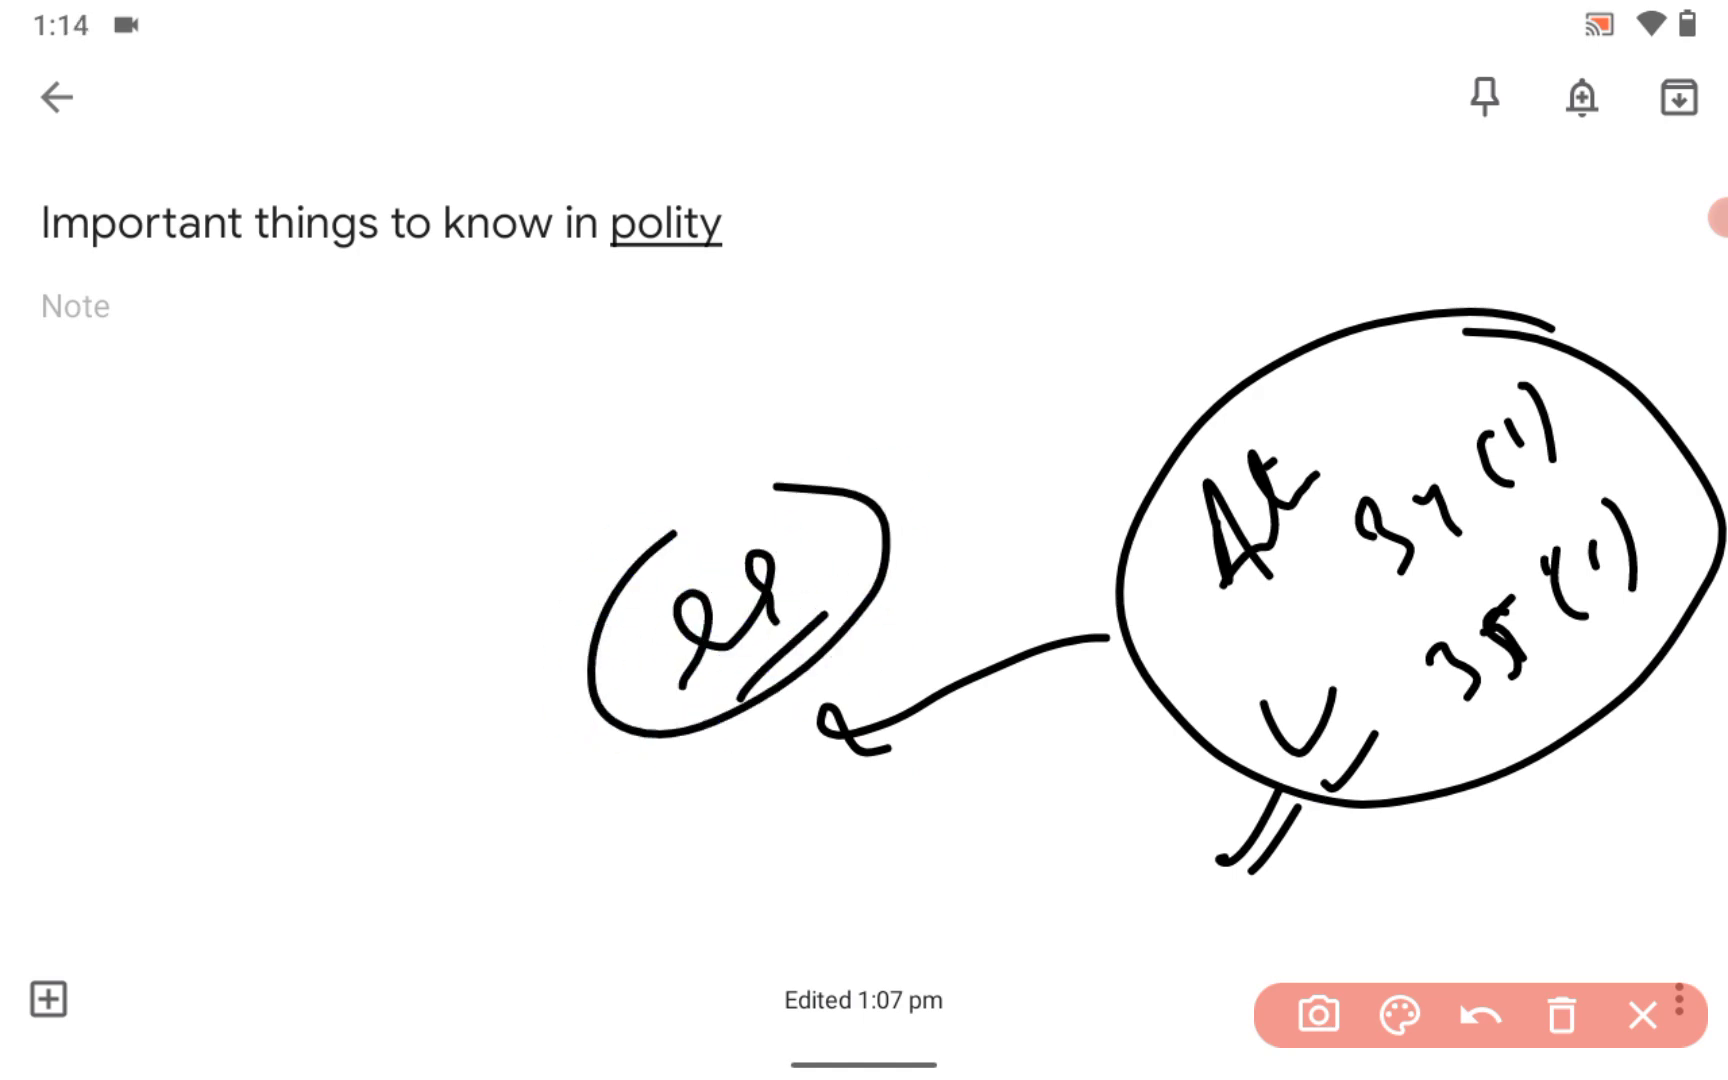
pyautogui.click(1561, 1015)
pyautogui.moveTo(1410, 578); pyautogui.dragTo(1555, 493)
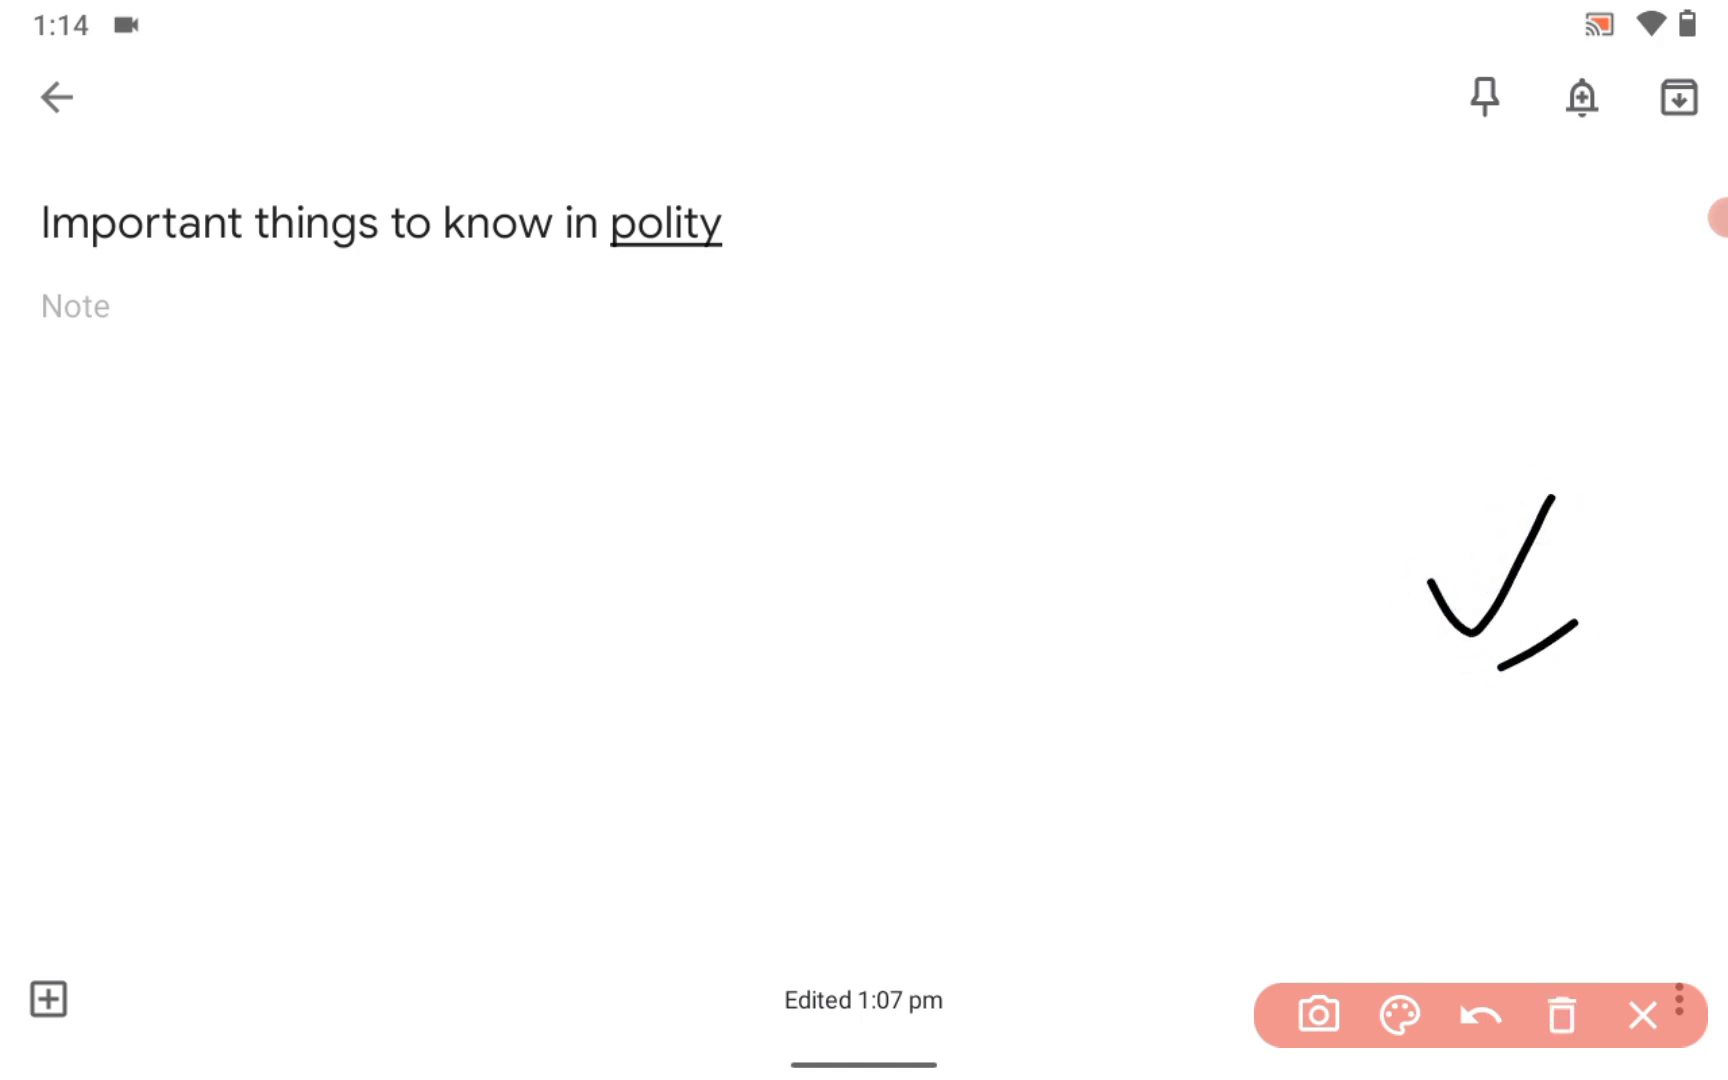